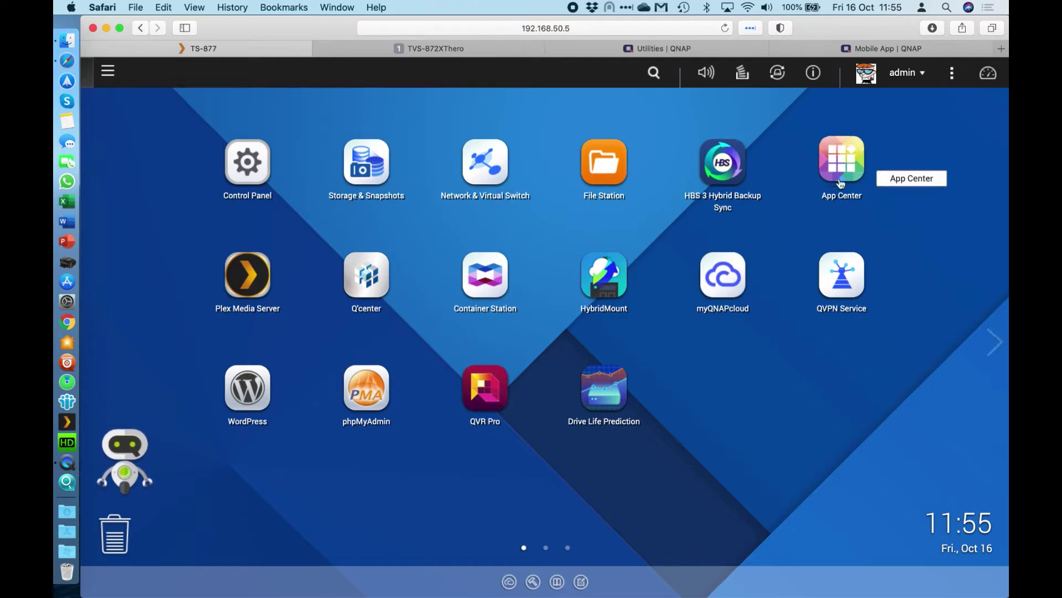
Step: Browse the QTS Essentials apps in the App Center enlarged to full size
{"action": "left_click", "coordinate": [851, 165]}
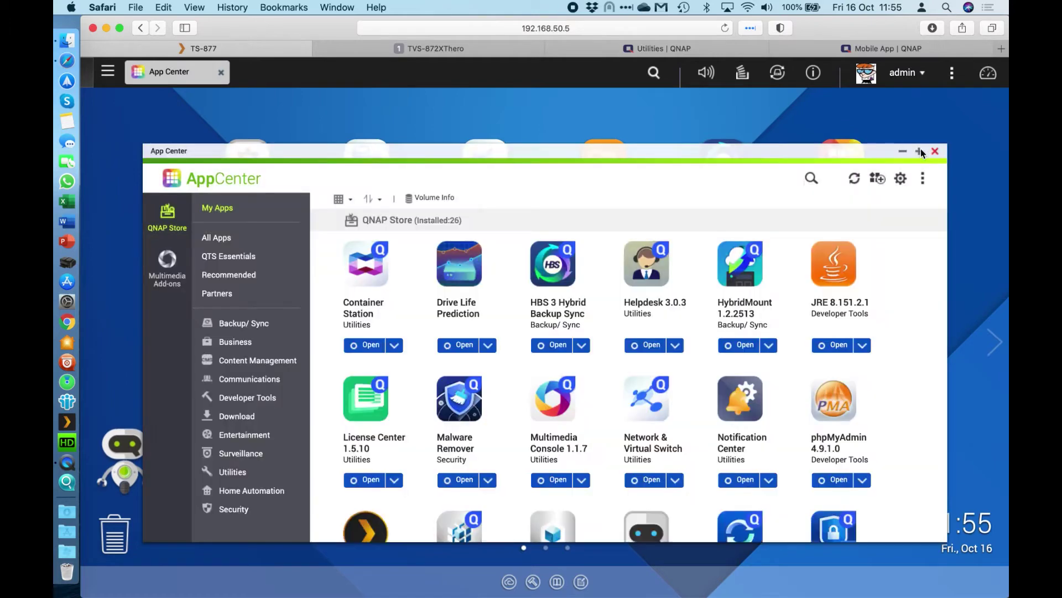
{"action": "left_click", "coordinate": [920, 150]}
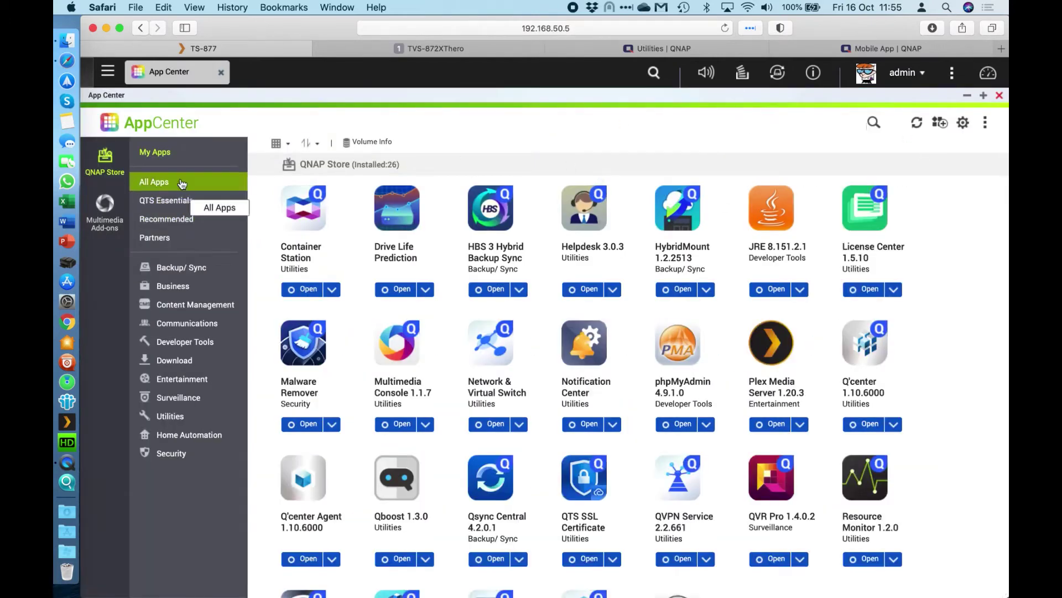
{"action": "left_click", "coordinate": [185, 210]}
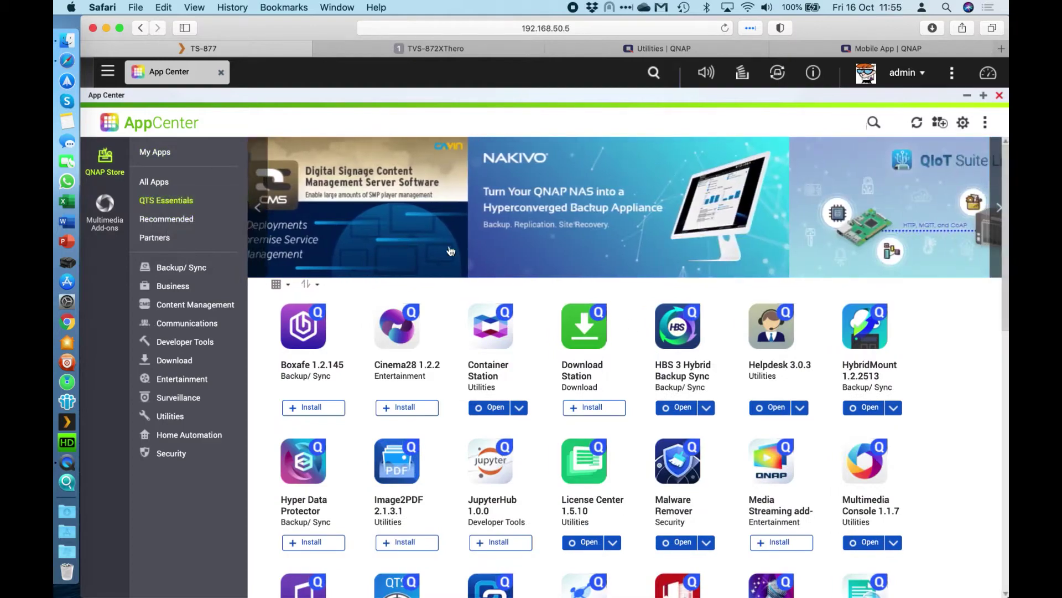
{"action": "scroll", "coordinate": [633, 325], "scroll_direction": "down", "scroll_amount": 7}
{"action": "scroll", "coordinate": [632, 325], "scroll_direction": "down", "scroll_amount": 5}
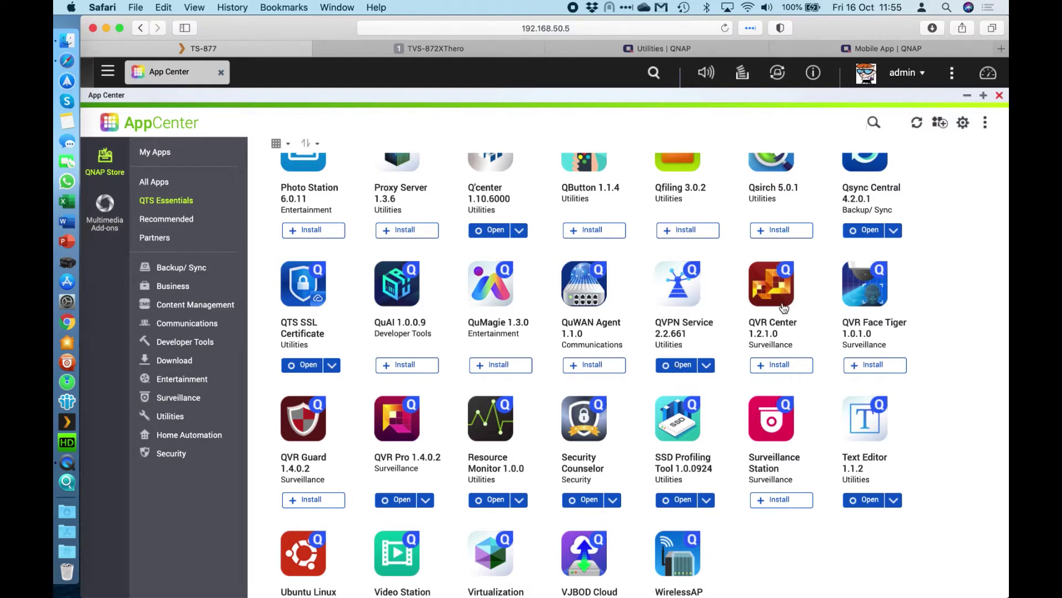
Step: Close the App Center and launch QVPN Service maximized
{"action": "left_click", "coordinate": [1000, 97]}
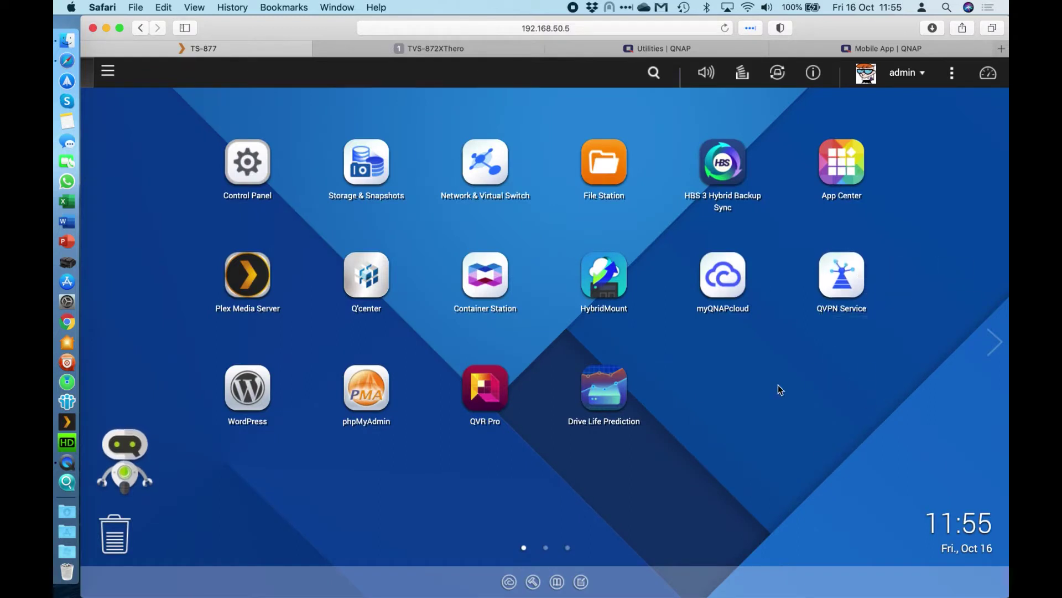
{"action": "left_click", "coordinate": [842, 276]}
{"action": "left_click", "coordinate": [856, 152]}
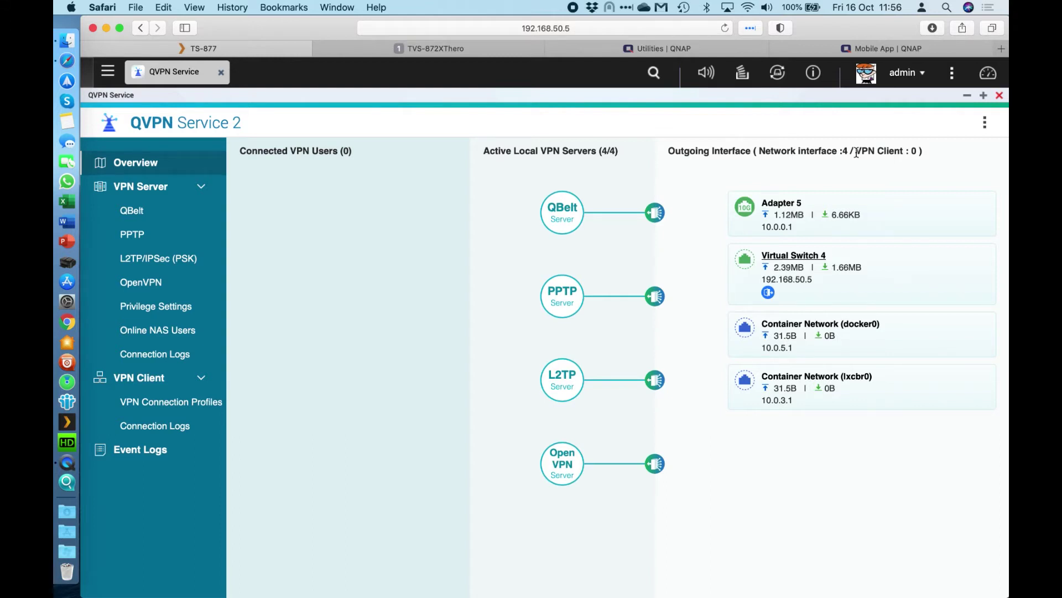
Step: Open the QBelt page under VPN Server in QVPN Service
{"action": "left_click", "coordinate": [143, 218]}
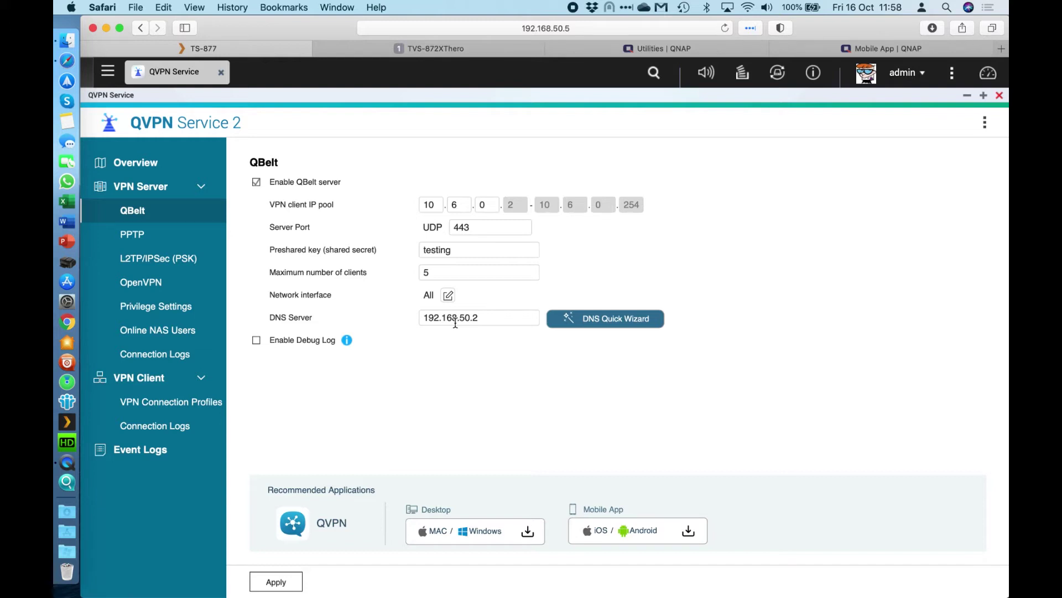
Step: Go from QNAP's QVPN Device Client utilities page to the Mobile App page
{"action": "left_click", "coordinate": [653, 48]}
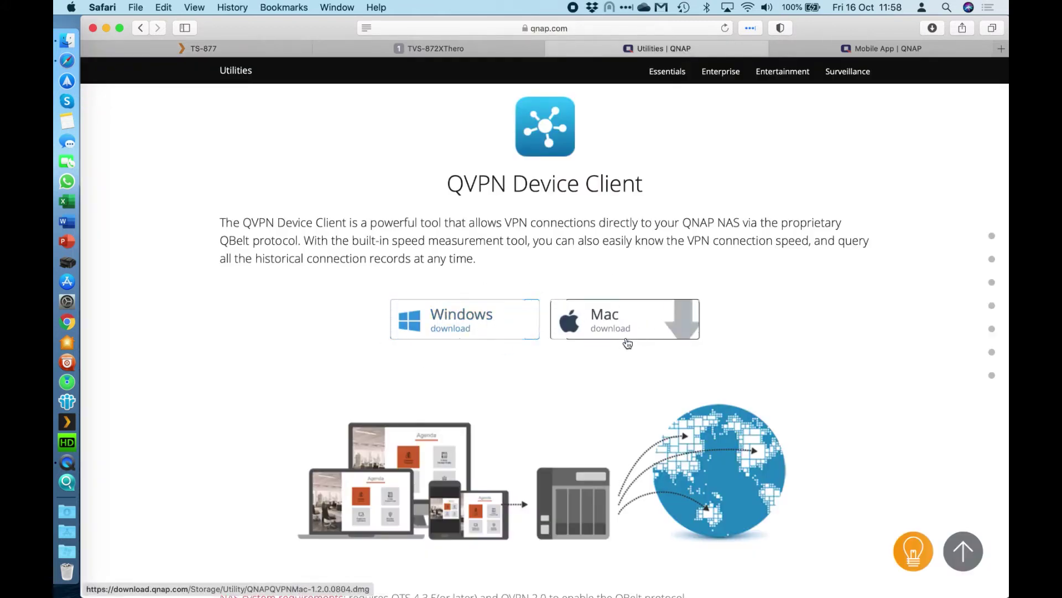
{"action": "left_click", "coordinate": [798, 52]}
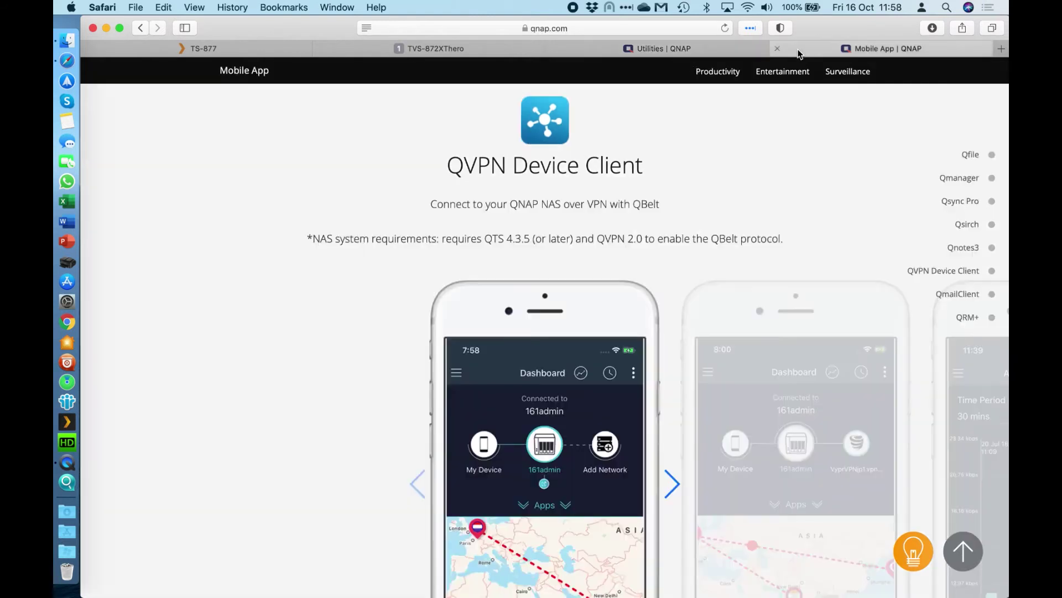
{"action": "scroll", "coordinate": [680, 270], "scroll_direction": "down", "scroll_amount": 5}
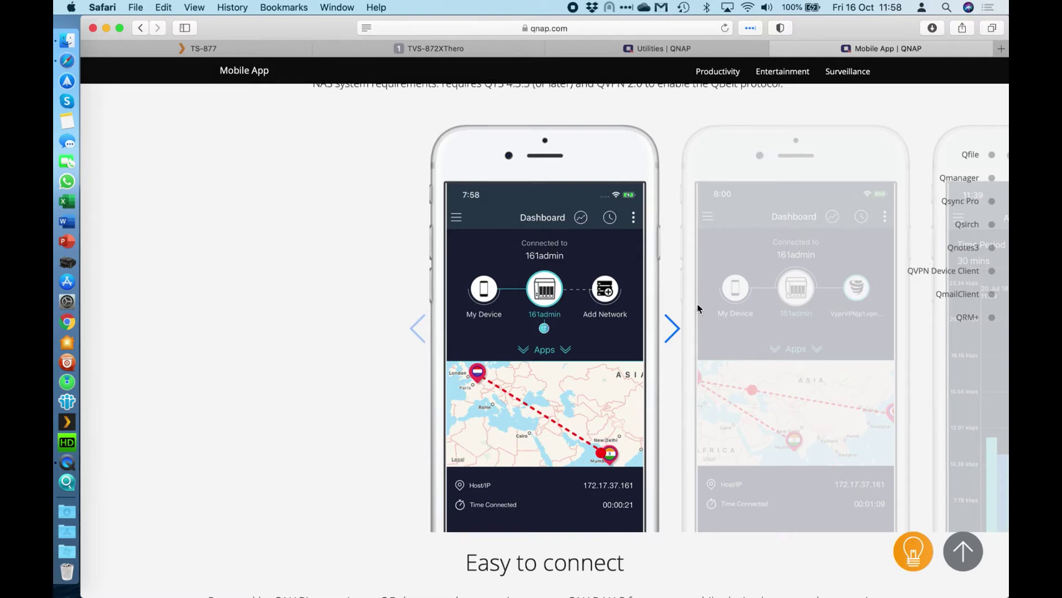
Step: Advance the showcase past Tier 2 VPN Connections, Speed Control and Connection History to Advanced Control
{"action": "left_click", "coordinate": [673, 328]}
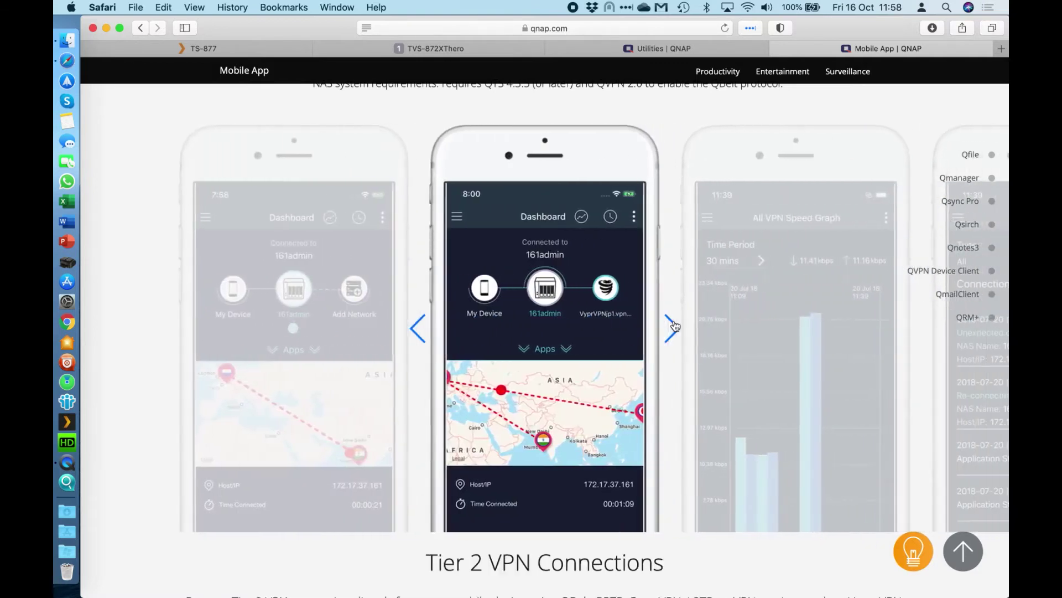
{"action": "left_click", "coordinate": [674, 326]}
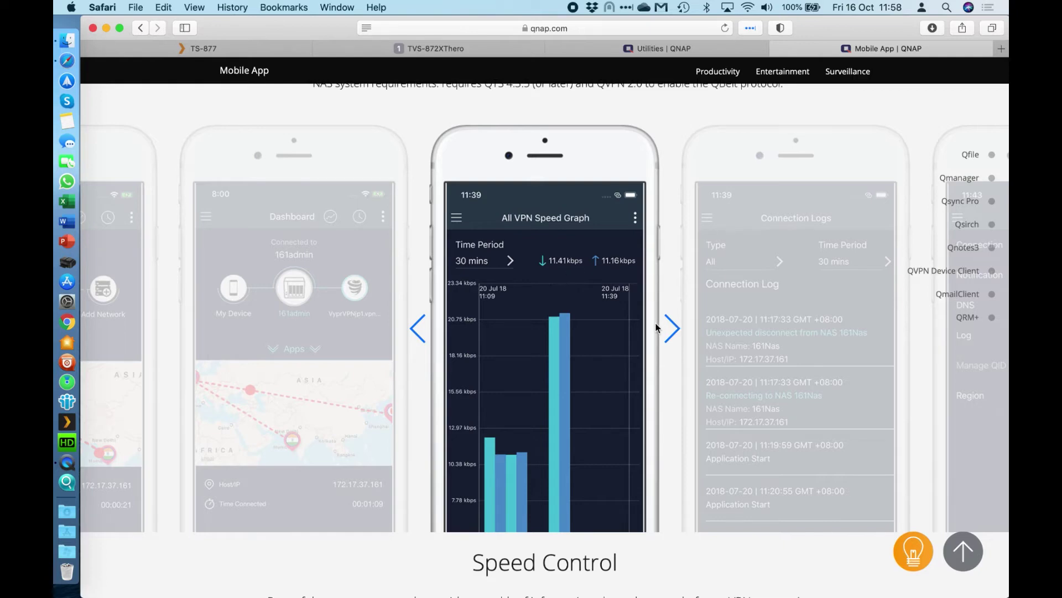
{"action": "left_click", "coordinate": [672, 329]}
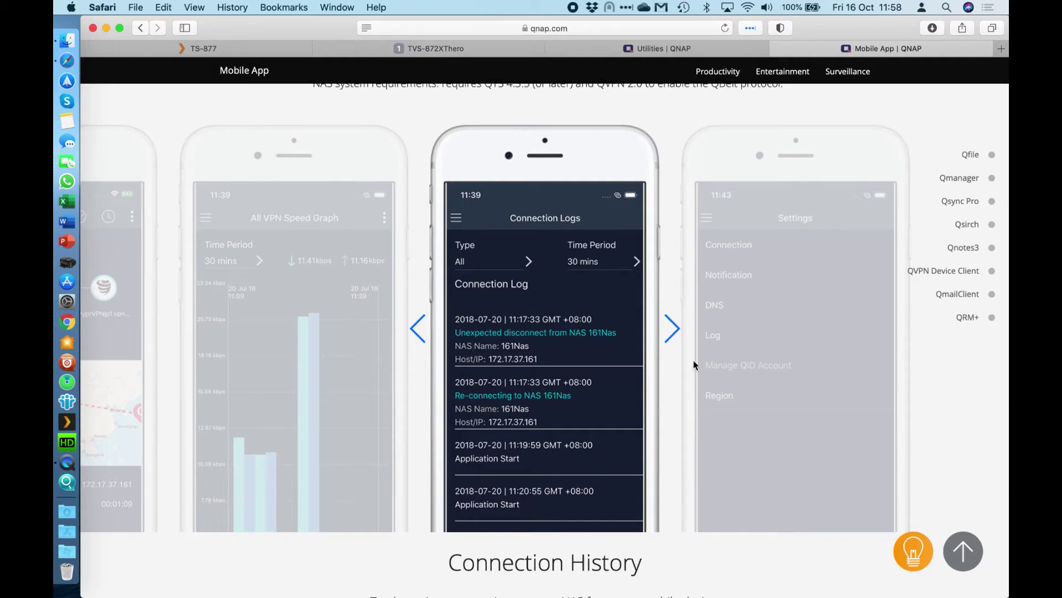
{"action": "left_click", "coordinate": [671, 331]}
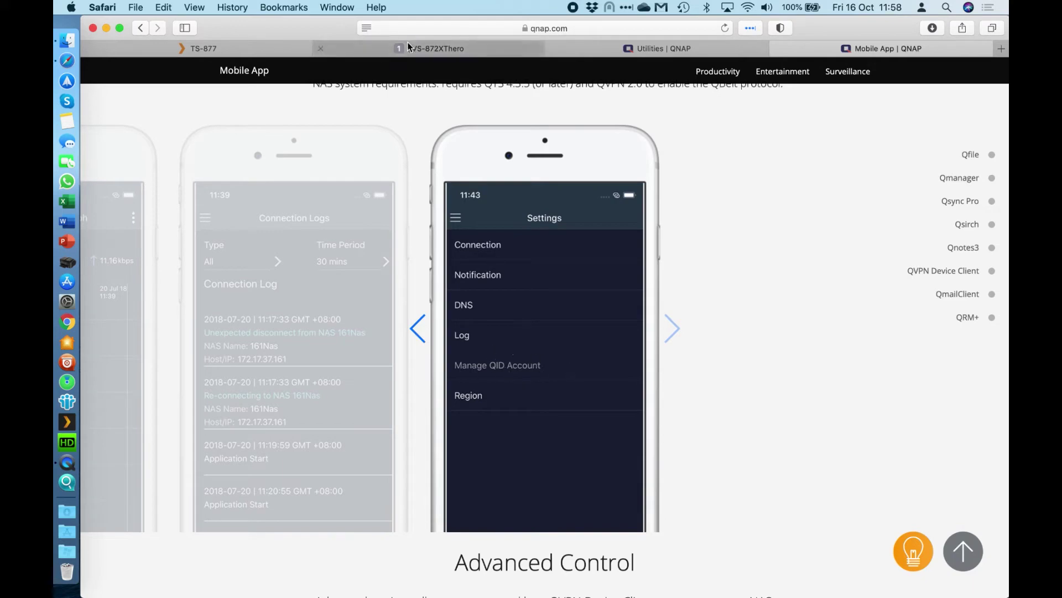
{"action": "left_click", "coordinate": [249, 48]}
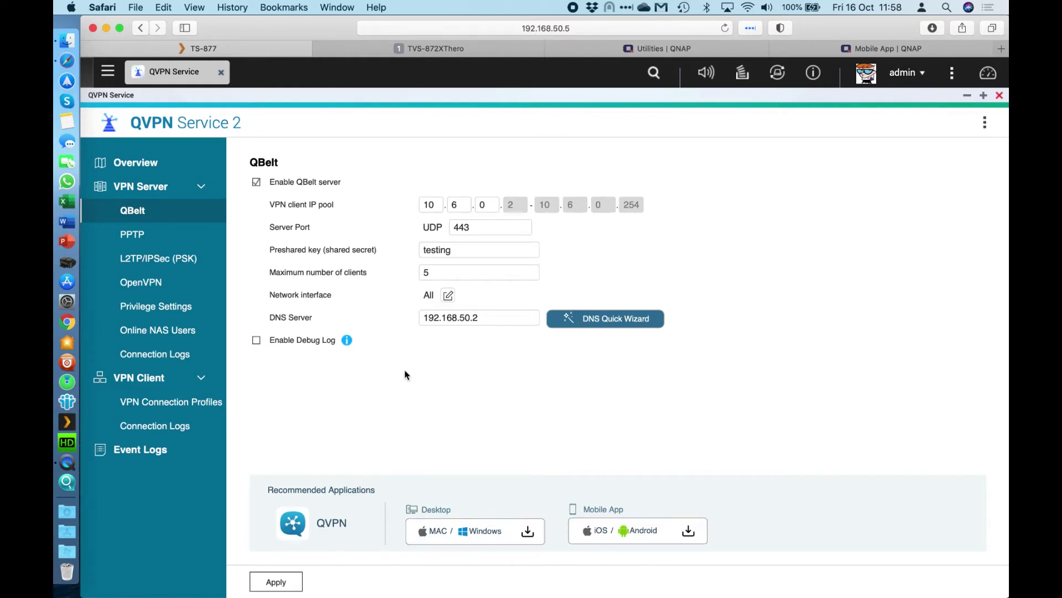
Step: Keep the PPTP server's encryption at High (AES 128-bit)
{"action": "left_click", "coordinate": [158, 240]}
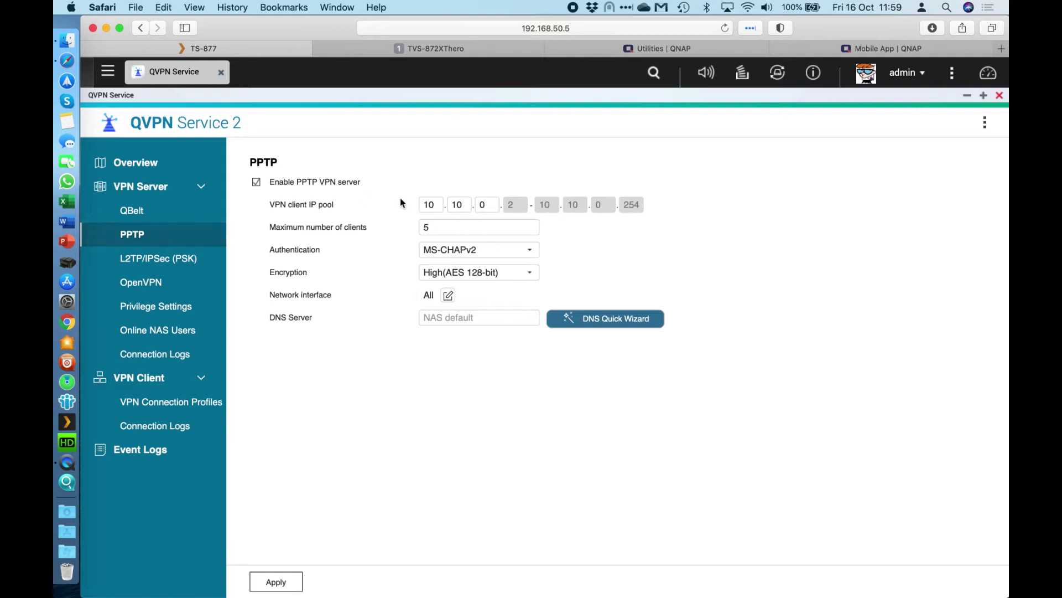
{"action": "left_click", "coordinate": [511, 274]}
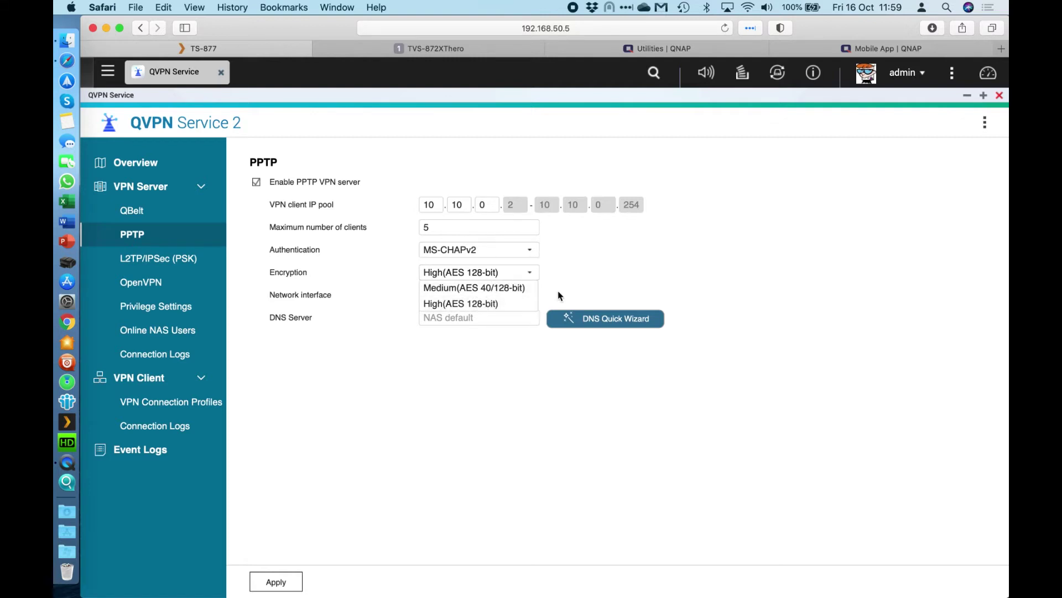
{"action": "left_click", "coordinate": [602, 262]}
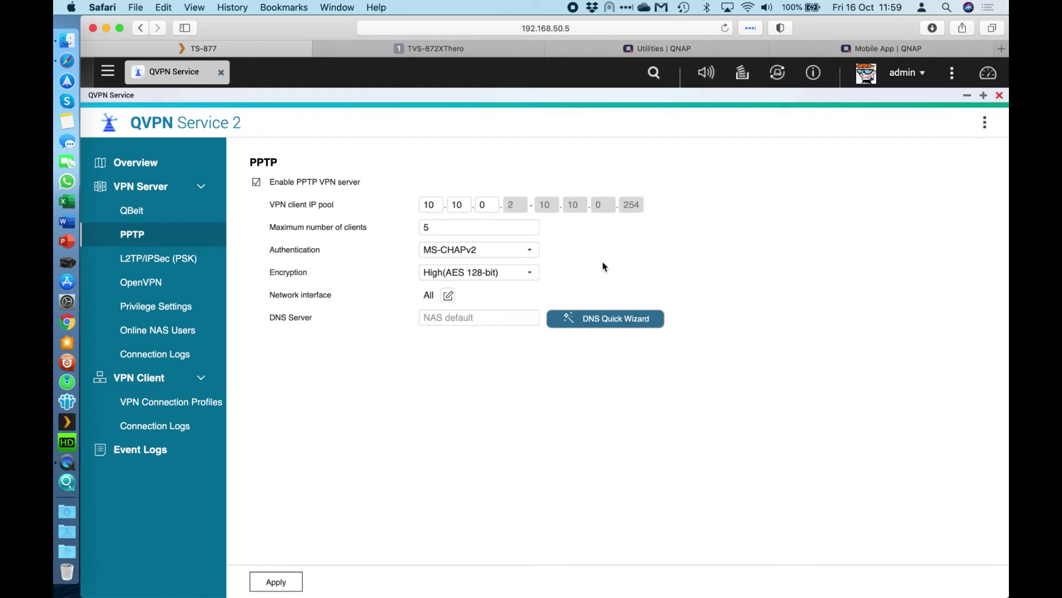
Step: Keep PPTP authentication as MS-CHAPv2 and bring up the L2TP/IPSec (PSK) settings
{"action": "left_click", "coordinate": [514, 258]}
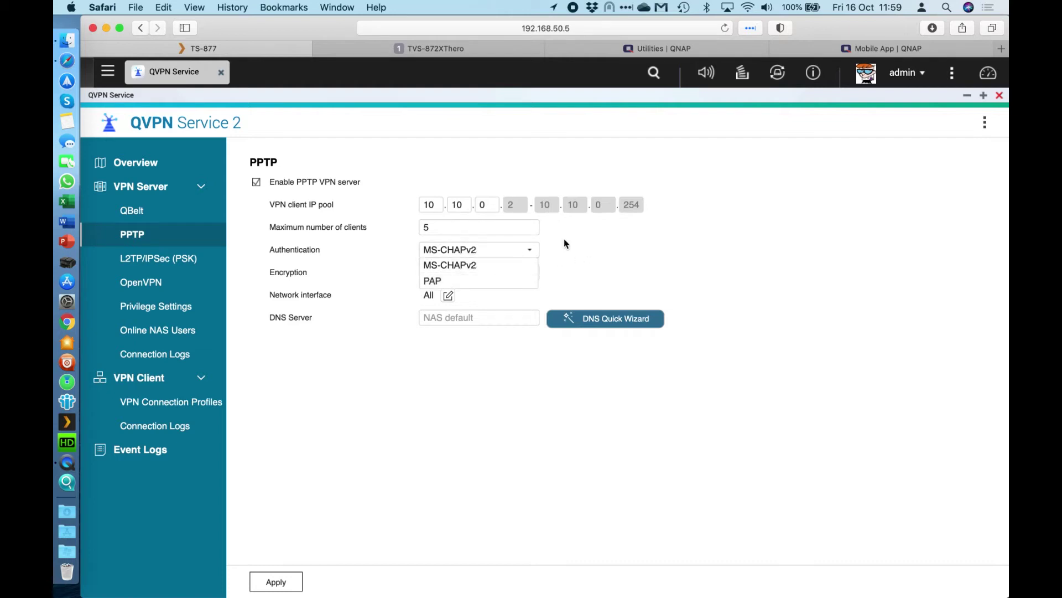
{"action": "left_click", "coordinate": [587, 235]}
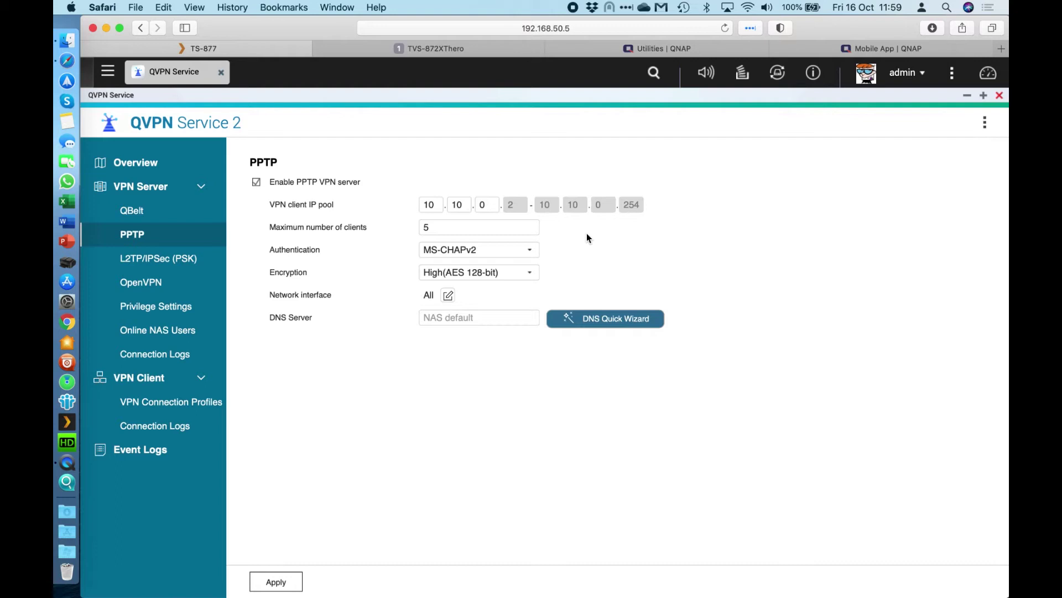
{"action": "left_click", "coordinate": [155, 265]}
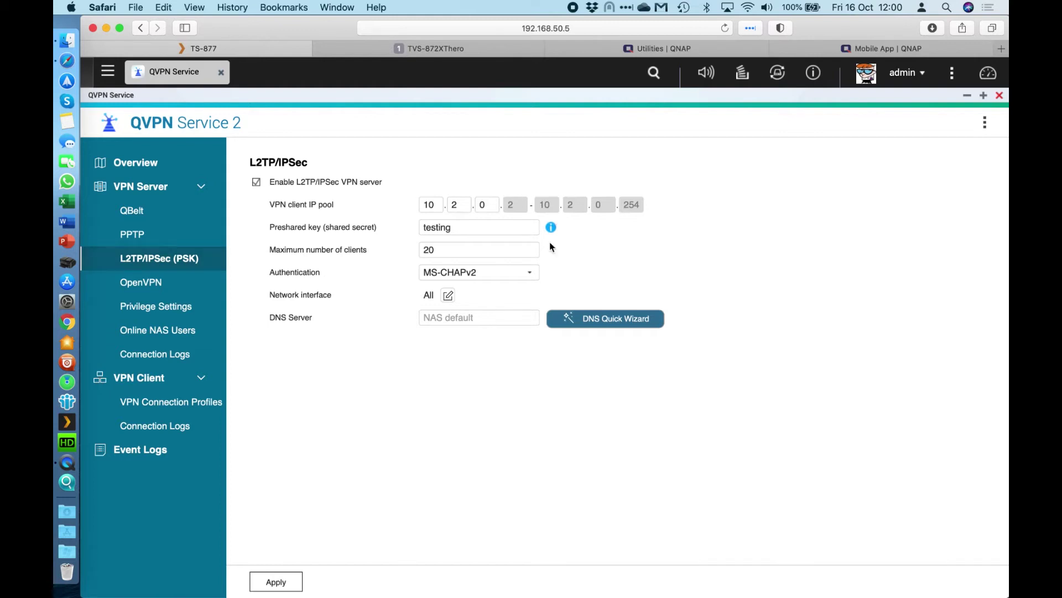
Step: Leave L2TP/IPSec authentication at MS-CHAPv2 and show the OpenVPN server page
{"action": "left_click", "coordinate": [526, 274]}
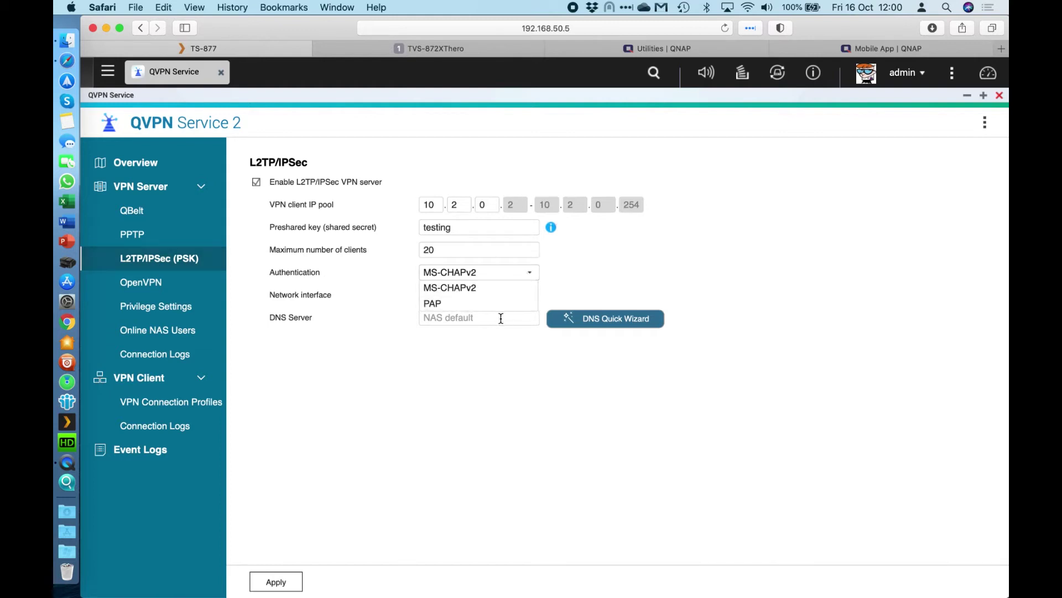
{"action": "left_click", "coordinate": [589, 263]}
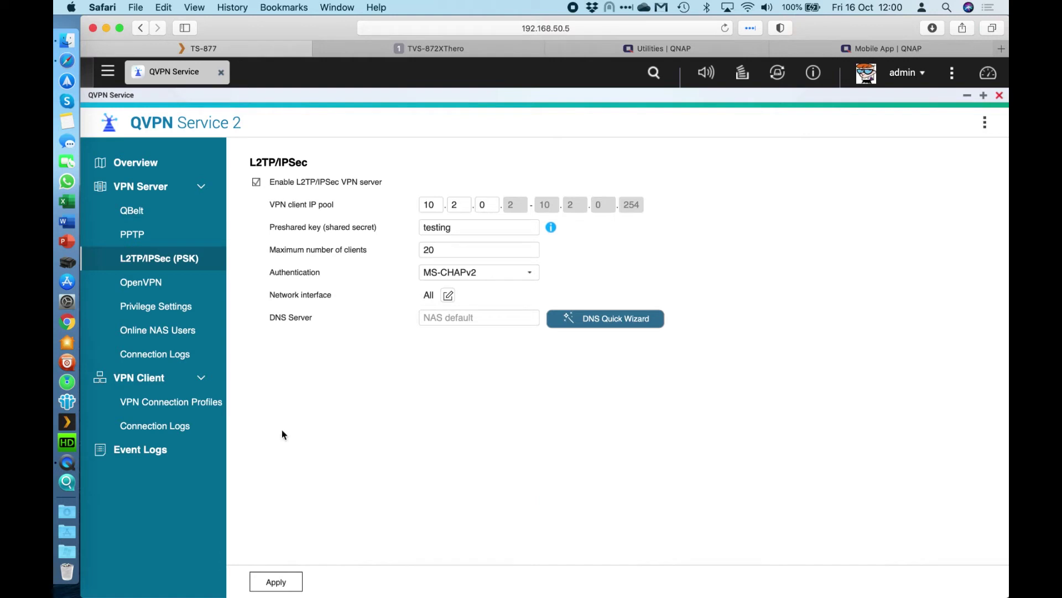
{"action": "left_click", "coordinate": [170, 283]}
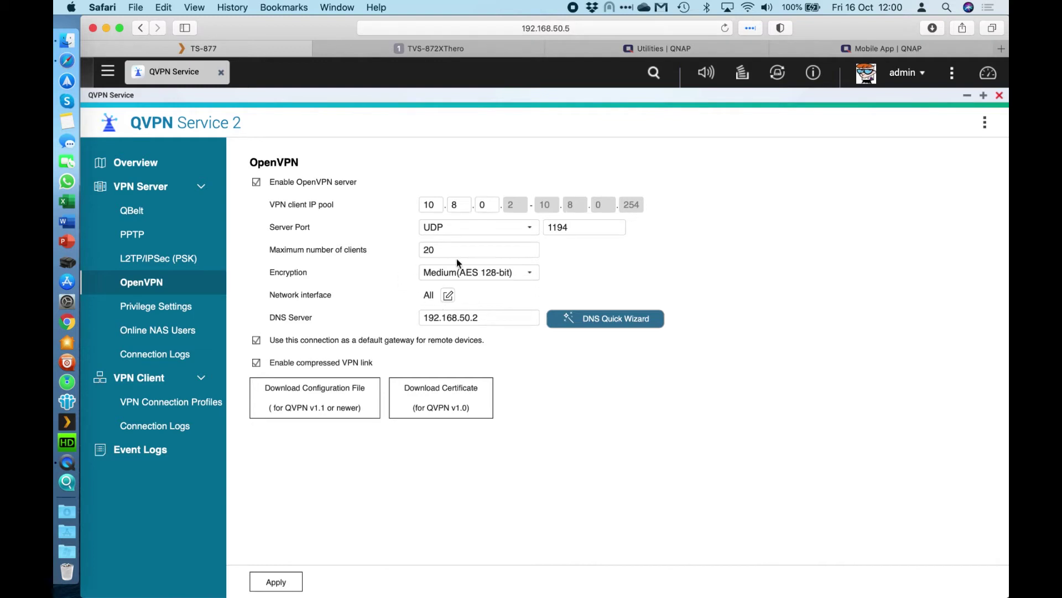
{"action": "left_click", "coordinate": [497, 273]}
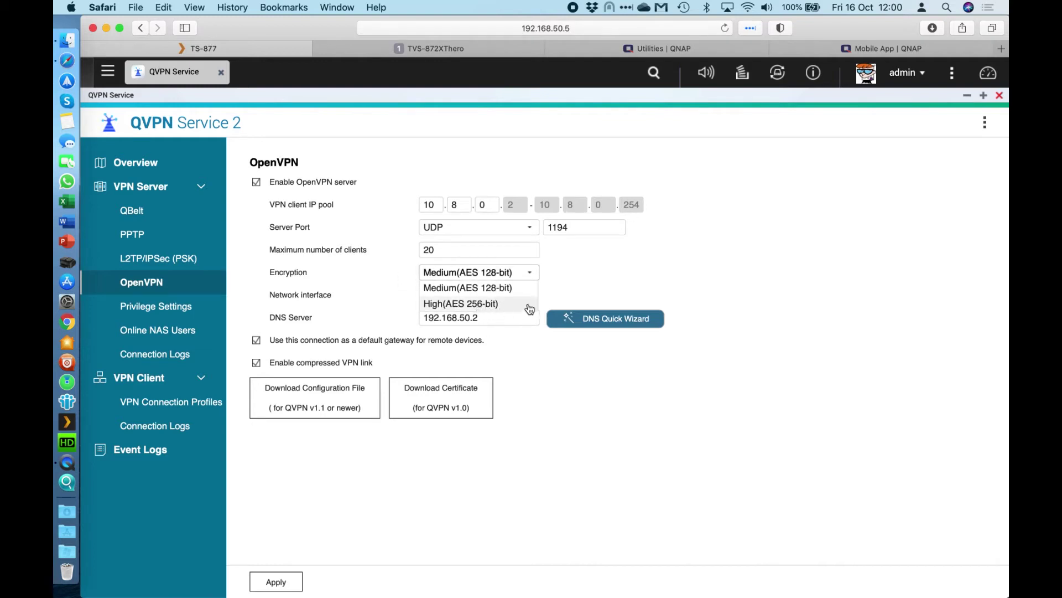
{"action": "left_click", "coordinate": [666, 274]}
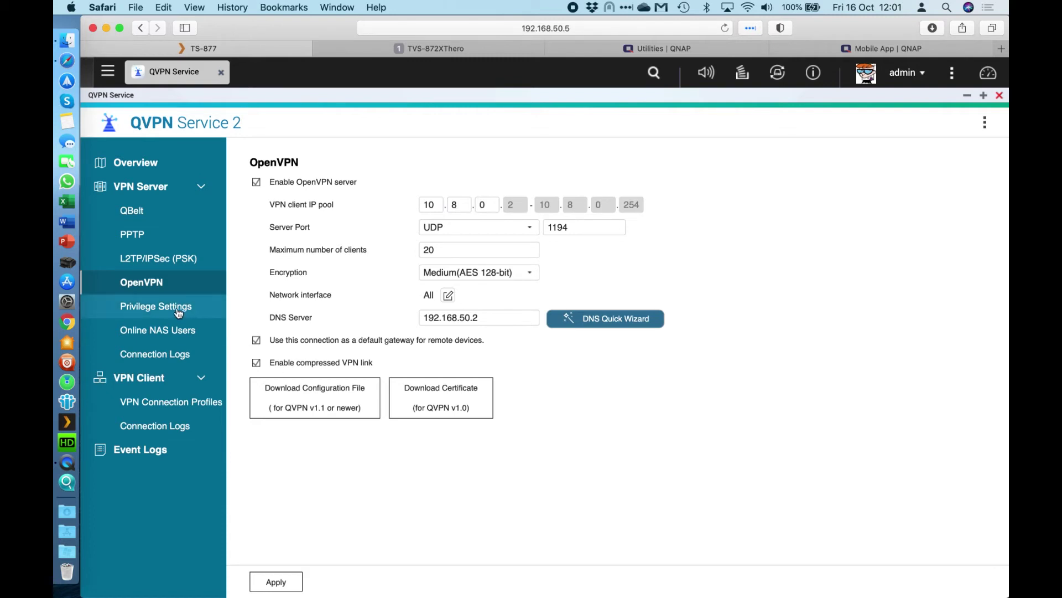
Step: Show the Privilege Settings table of four VPN users with their assigned protocols
{"action": "left_click", "coordinate": [139, 313]}
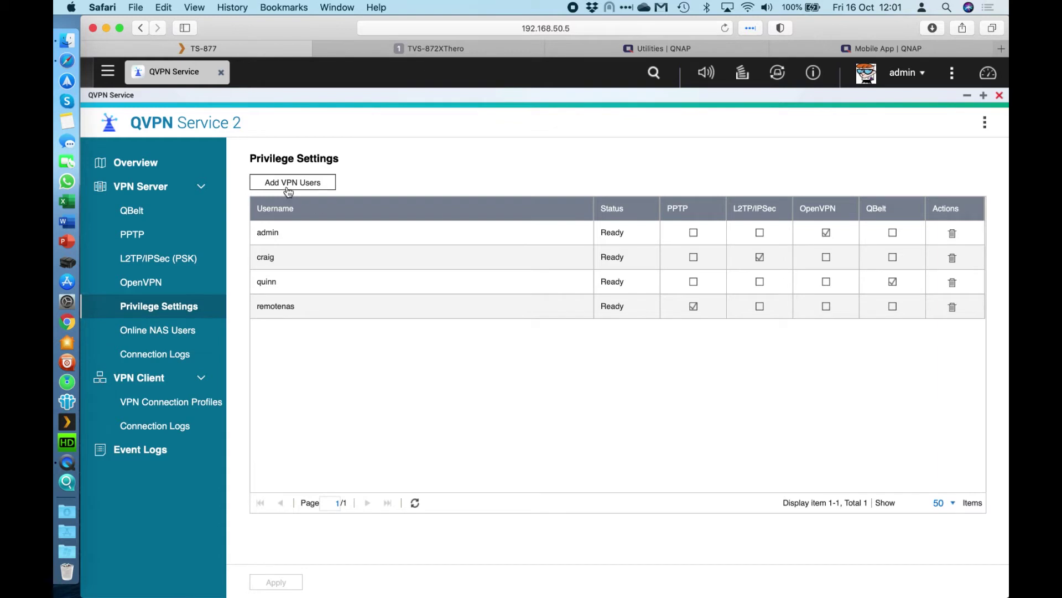
{"action": "left_click", "coordinate": [107, 73]}
Step: View the local NAS users in the Control Panel's Users page, then close it
{"action": "left_click", "coordinate": [145, 160]}
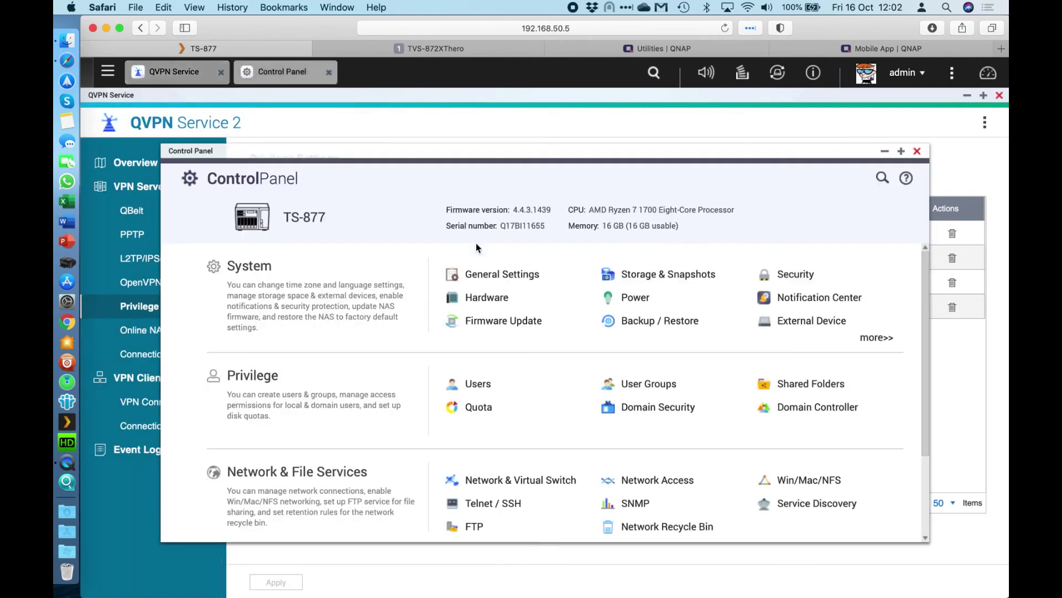
{"action": "left_click", "coordinate": [480, 388]}
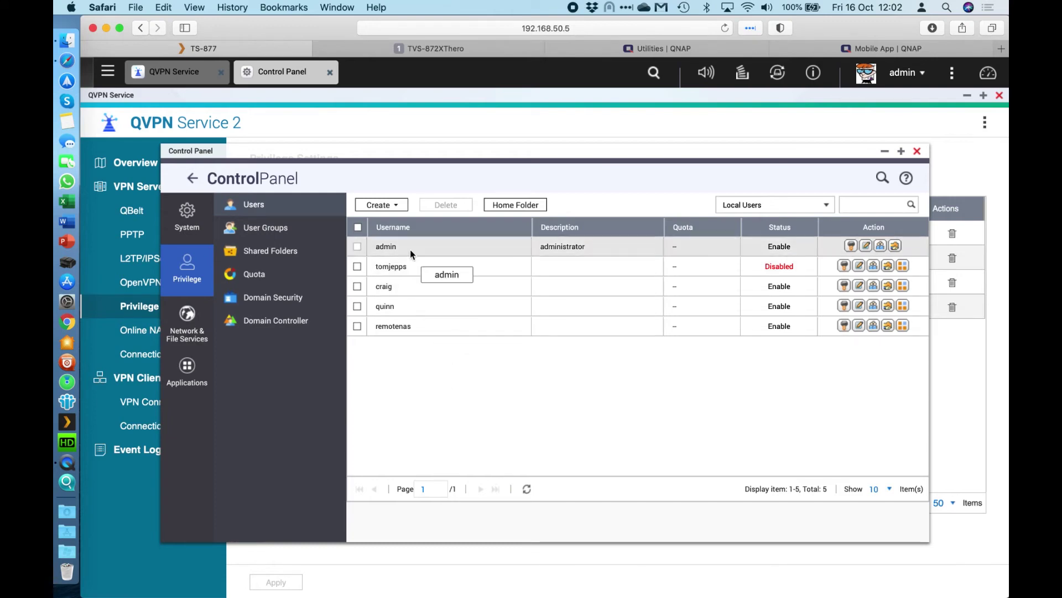
{"action": "left_click", "coordinate": [917, 151]}
Step: Review the Add VPN Users dialog without changes, then go to Online NAS Users
{"action": "left_click", "coordinate": [293, 182]}
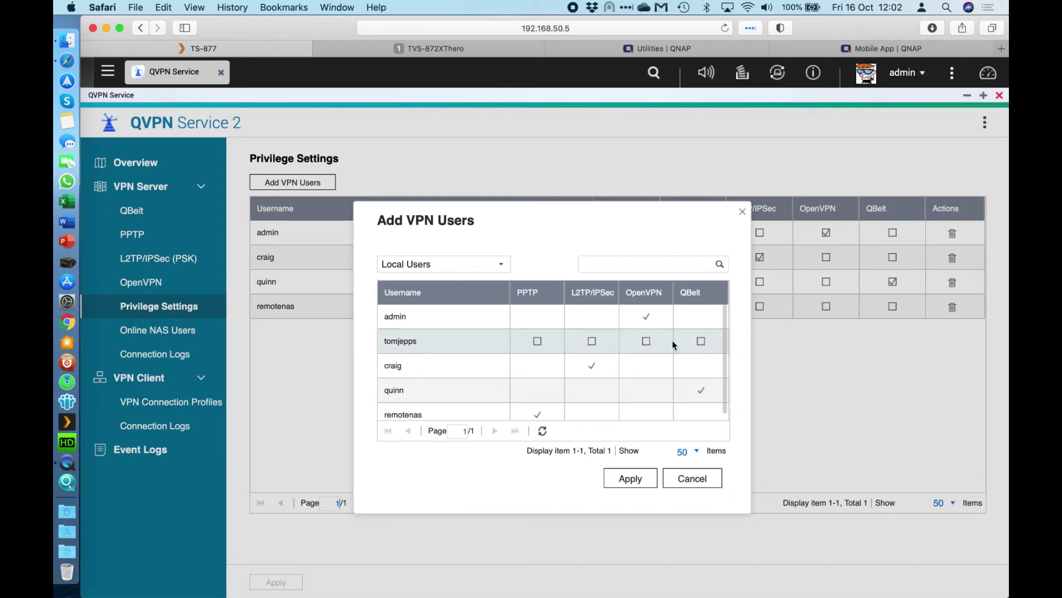
{"action": "left_click", "coordinate": [711, 486]}
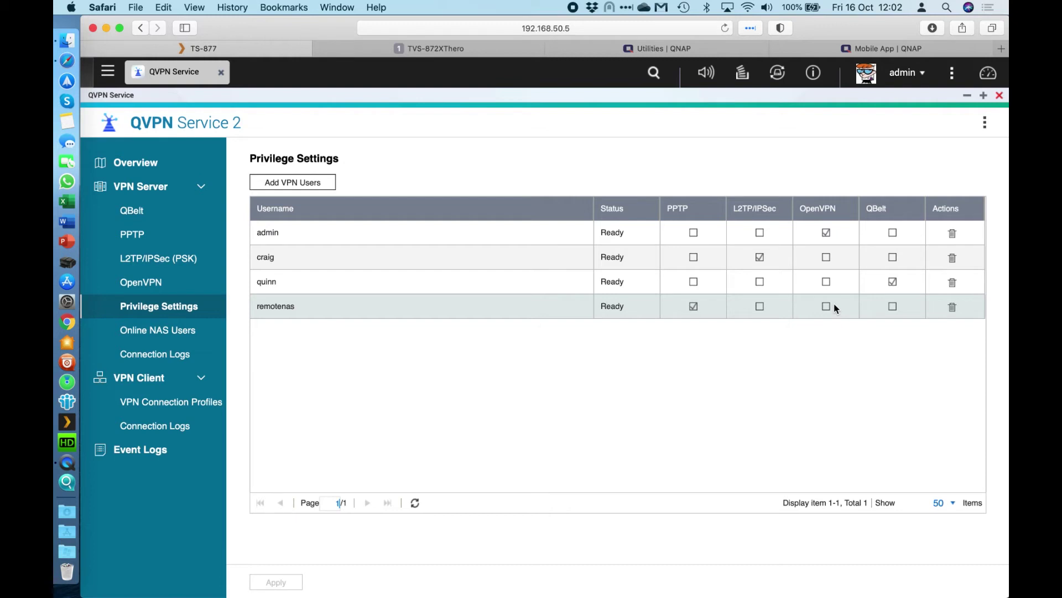
{"action": "left_click", "coordinate": [158, 332]}
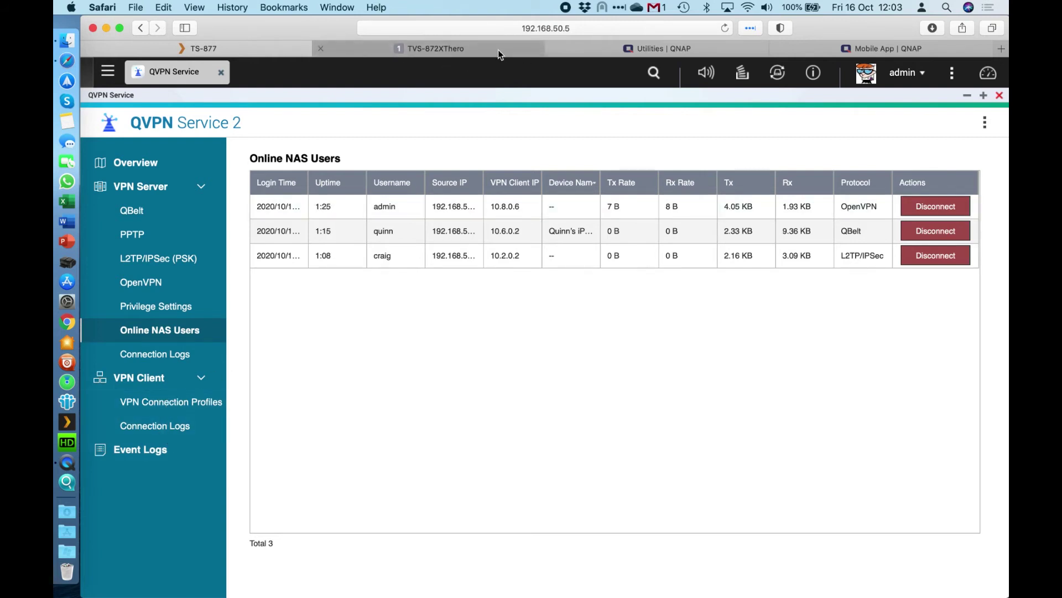
Step: Switch to the TVS-872XThero NAS's web desktop tab
{"action": "left_click", "coordinate": [476, 50]}
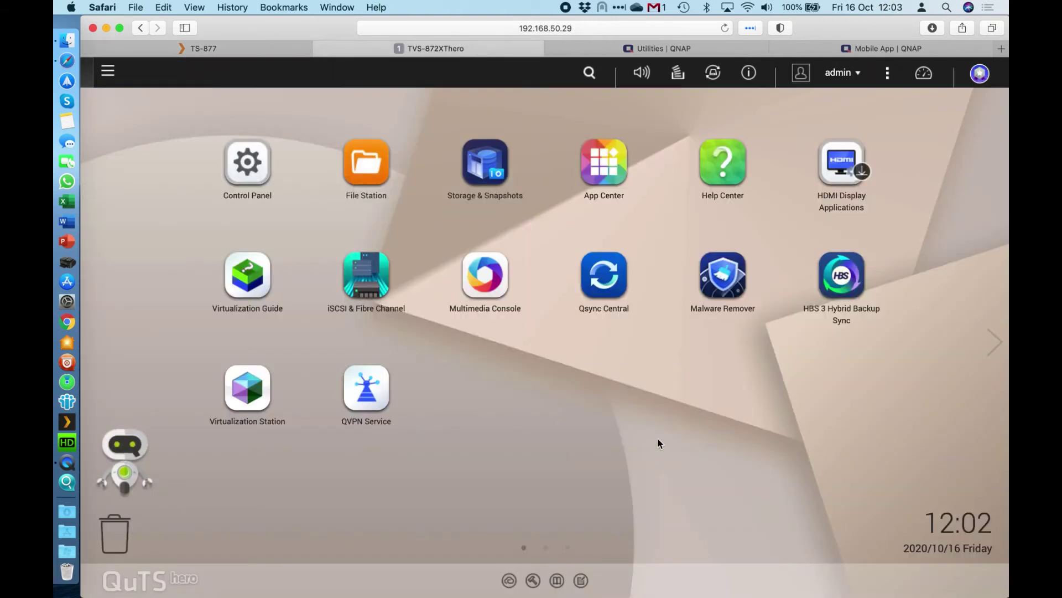
Step: Start a PPTP client profile in TVS-872XThero's QVPN Service, then reopen TS-877's PPTP settings
{"action": "left_click", "coordinate": [406, 403]}
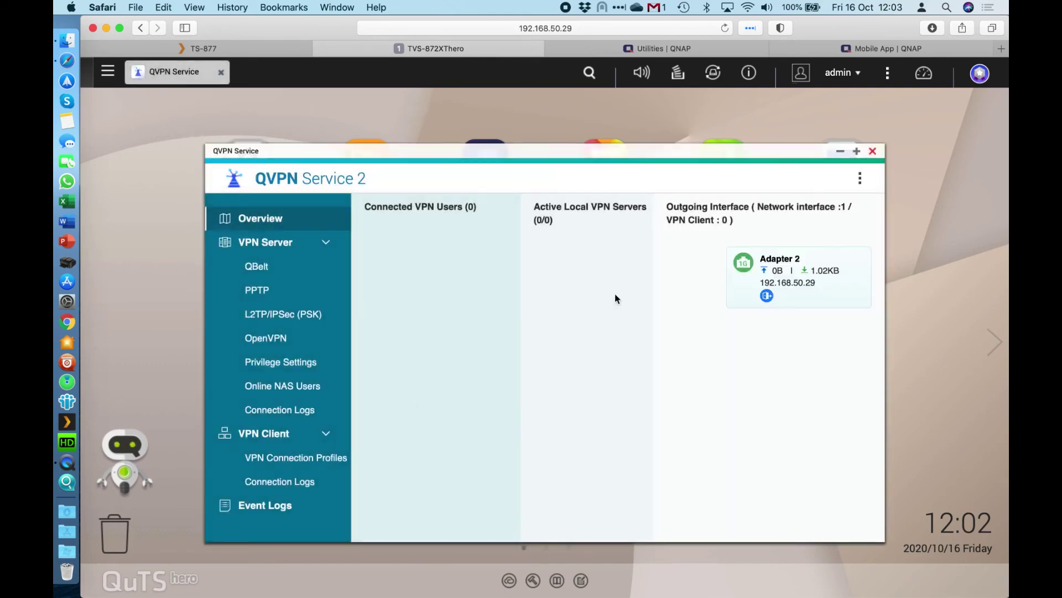
{"action": "left_click", "coordinate": [857, 151]}
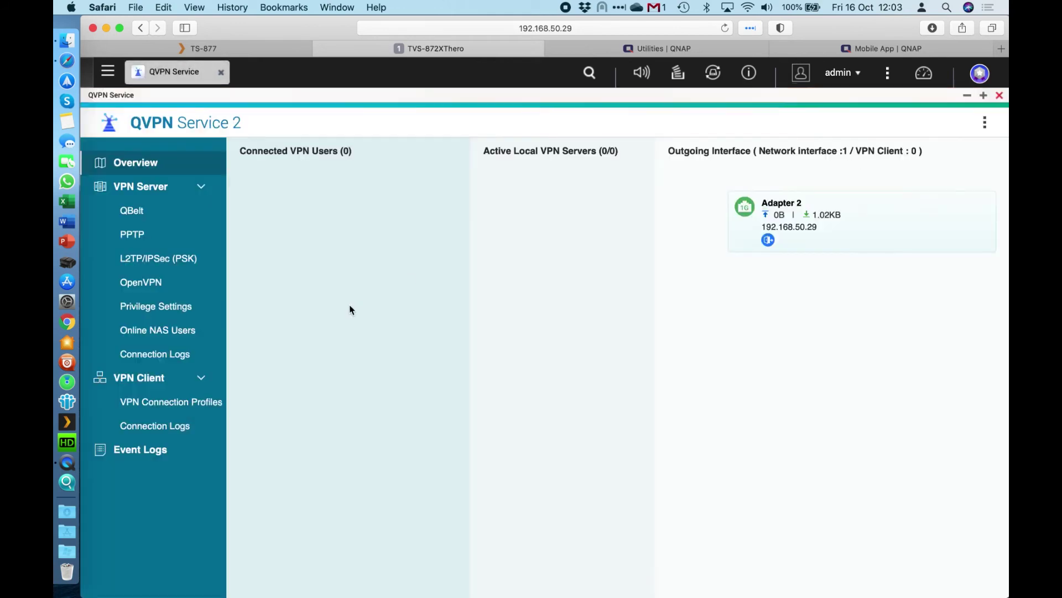
{"action": "left_click", "coordinate": [168, 406]}
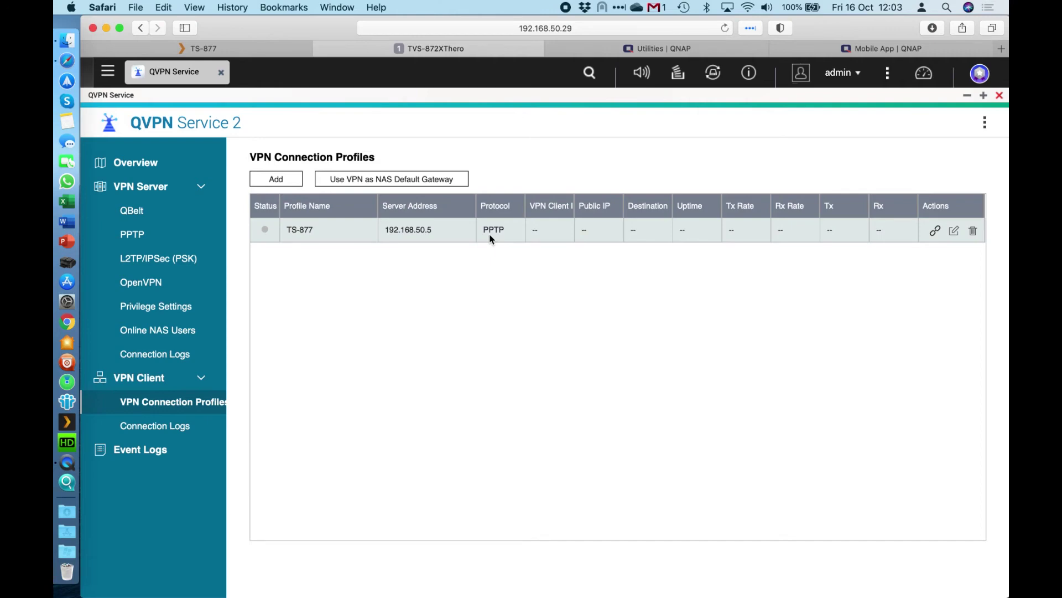
{"action": "left_click", "coordinate": [279, 178]}
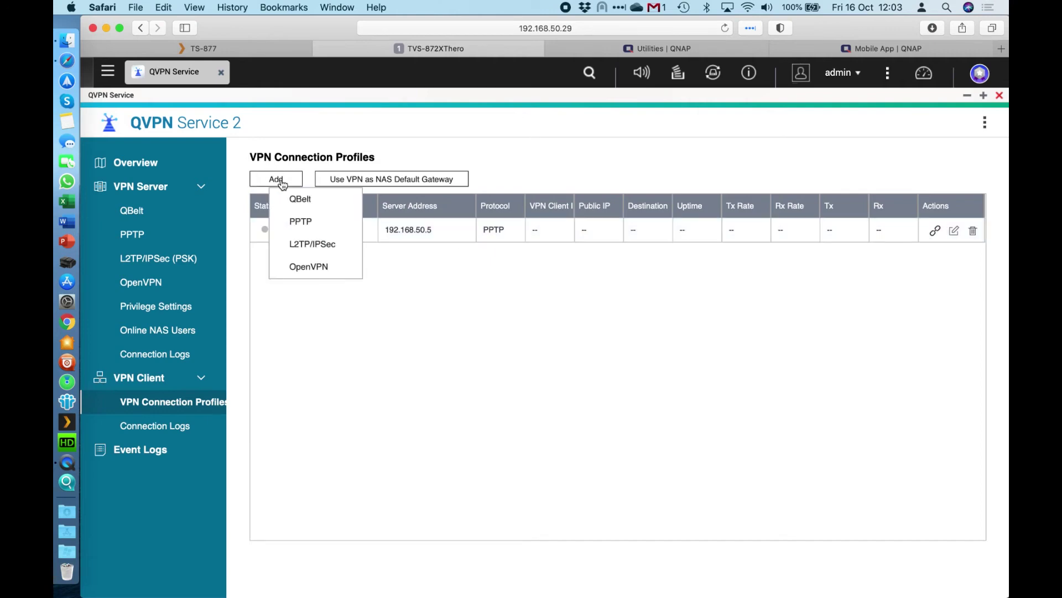
{"action": "left_click", "coordinate": [302, 222]}
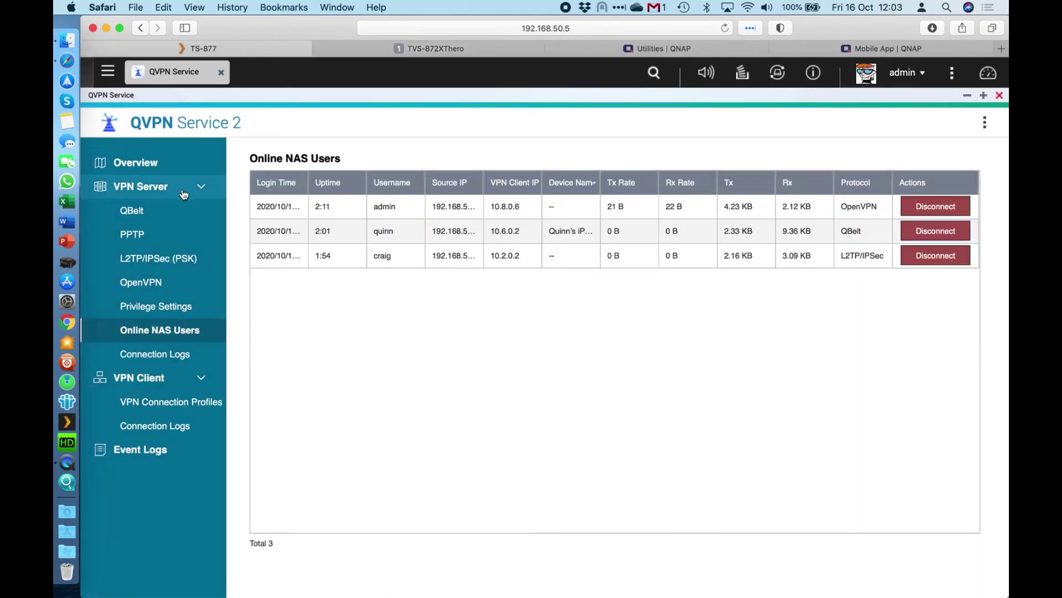
{"action": "left_click", "coordinate": [156, 244]}
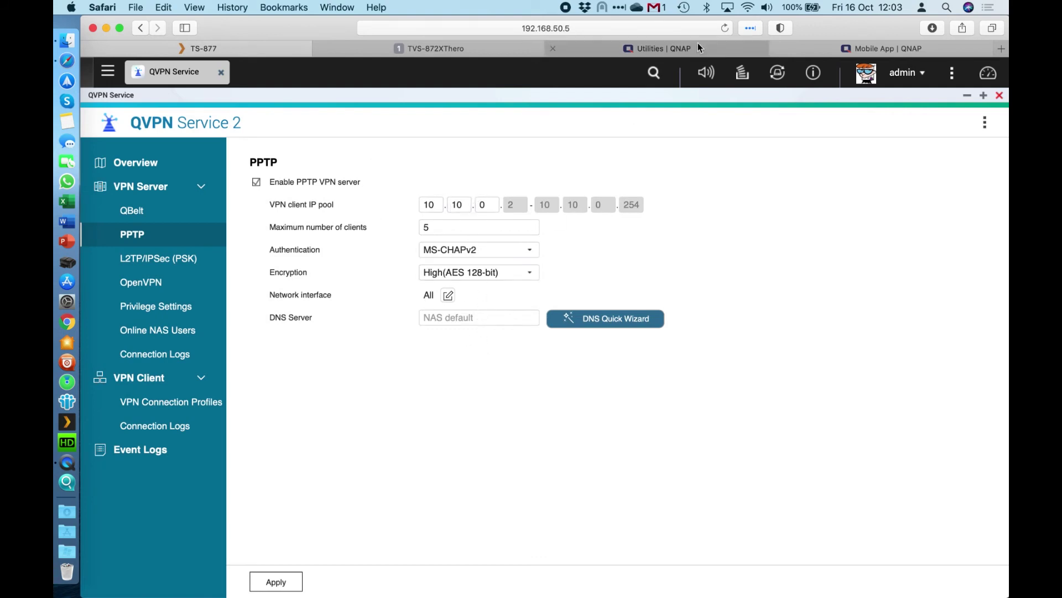
Step: On TVS-872XThero, review the TS-877 PPTP profile and connect it, receiving client IP 10.10.0.2
{"action": "left_click", "coordinate": [486, 48]}
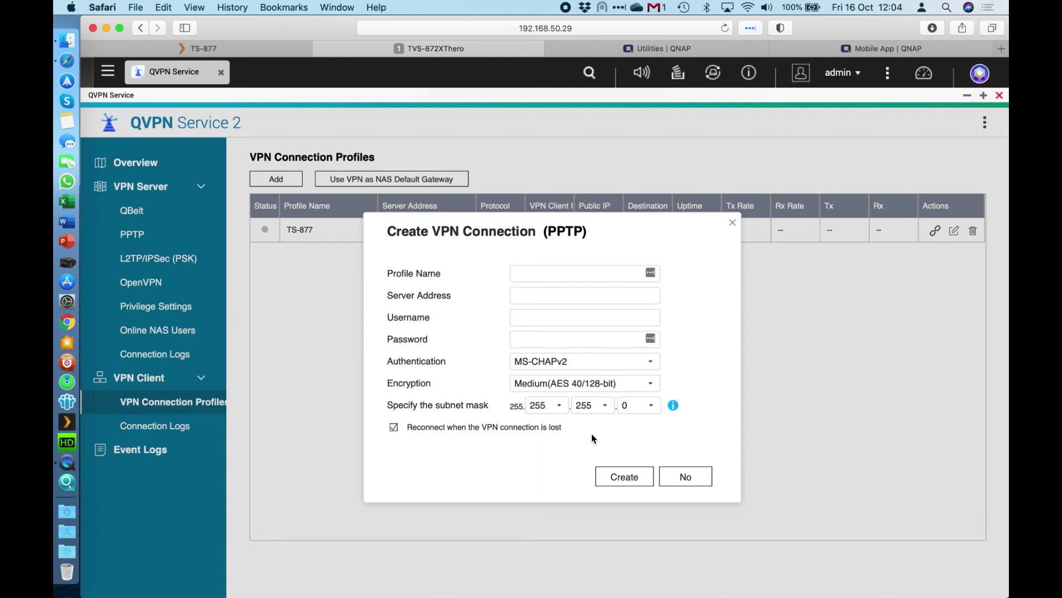
{"action": "left_click", "coordinate": [684, 476]}
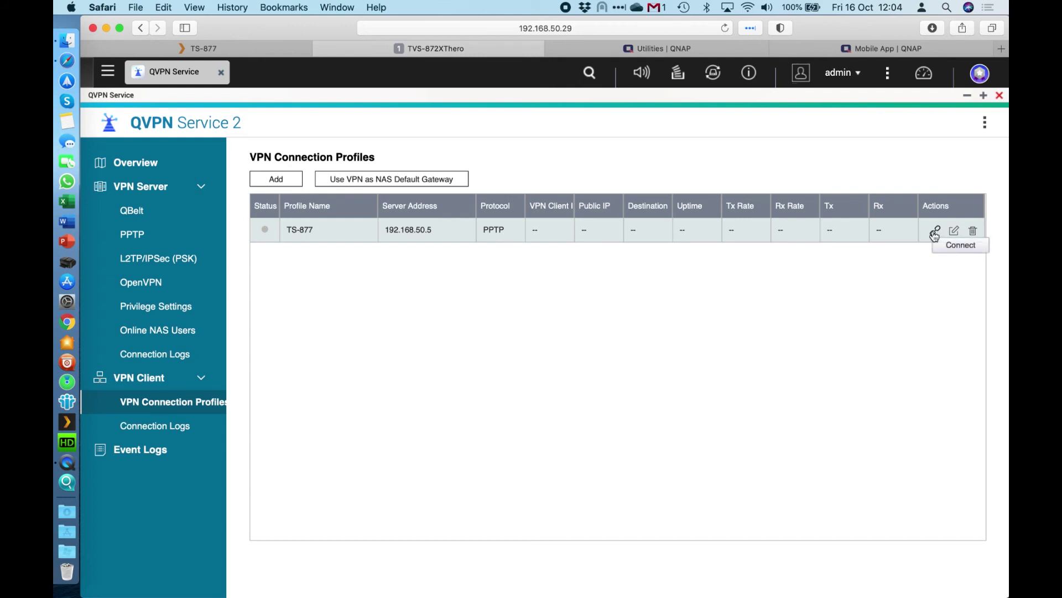
{"action": "left_click", "coordinate": [953, 231]}
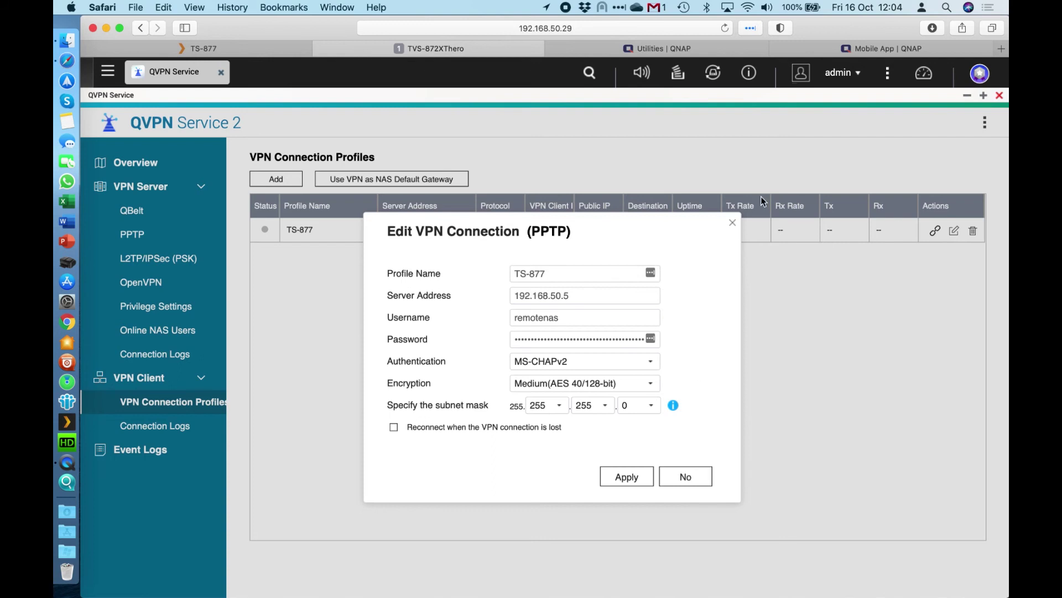
{"action": "left_click", "coordinate": [732, 222]}
{"action": "left_click", "coordinate": [935, 230]}
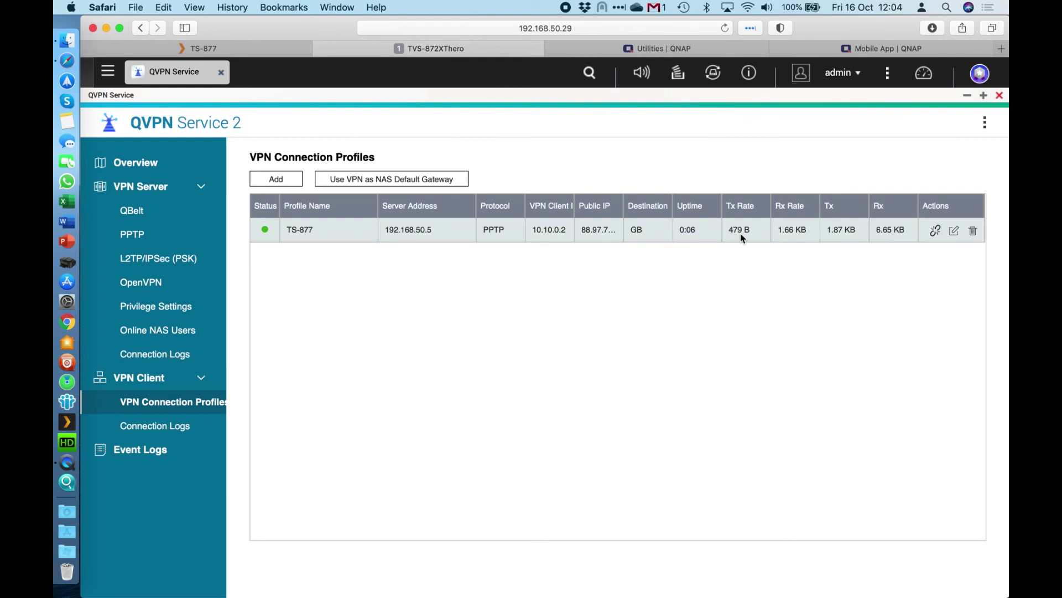
Step: On TS-877, list the online NAS users with their VPN protocols and traffic, then return to Overview
{"action": "left_click", "coordinate": [234, 49]}
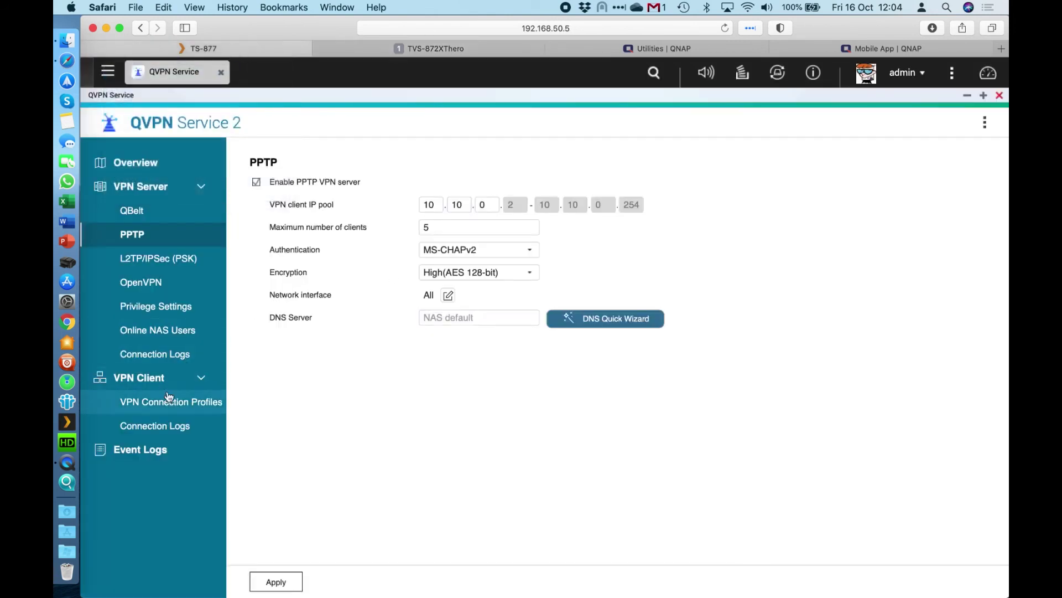
{"action": "left_click", "coordinate": [174, 336]}
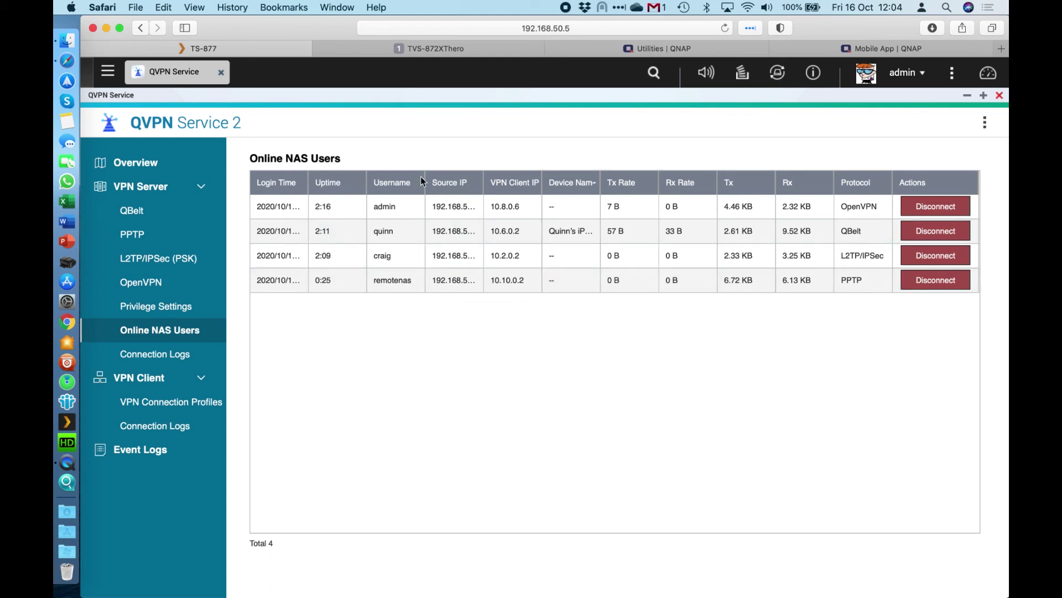
{"action": "left_click", "coordinate": [155, 164]}
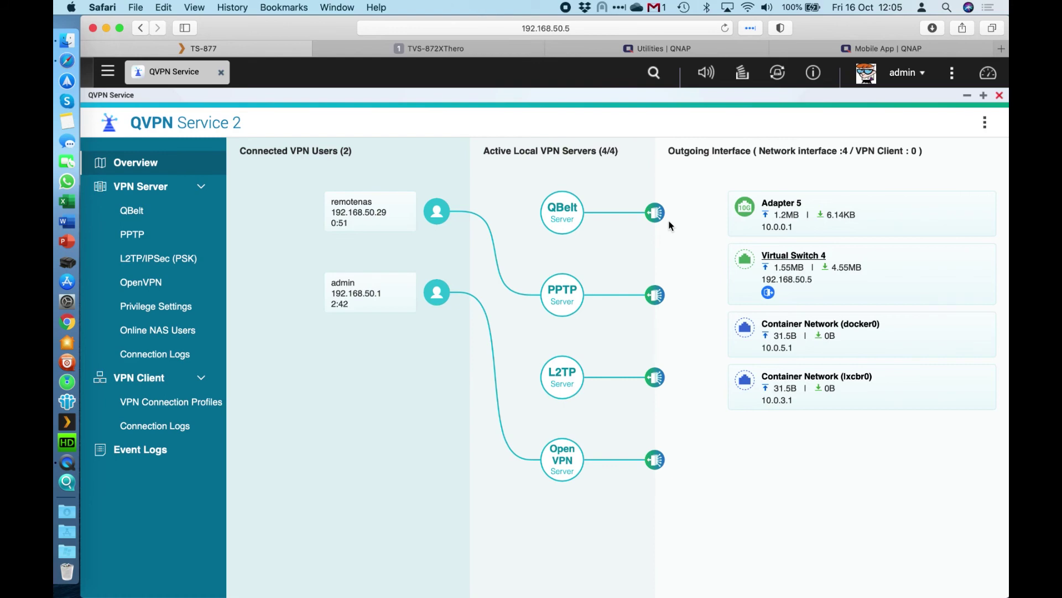
Step: Check TS-877's VPN server connection logs and TVS-872XThero's VPN client connection logs, then the event logs
{"action": "left_click", "coordinate": [146, 360]}
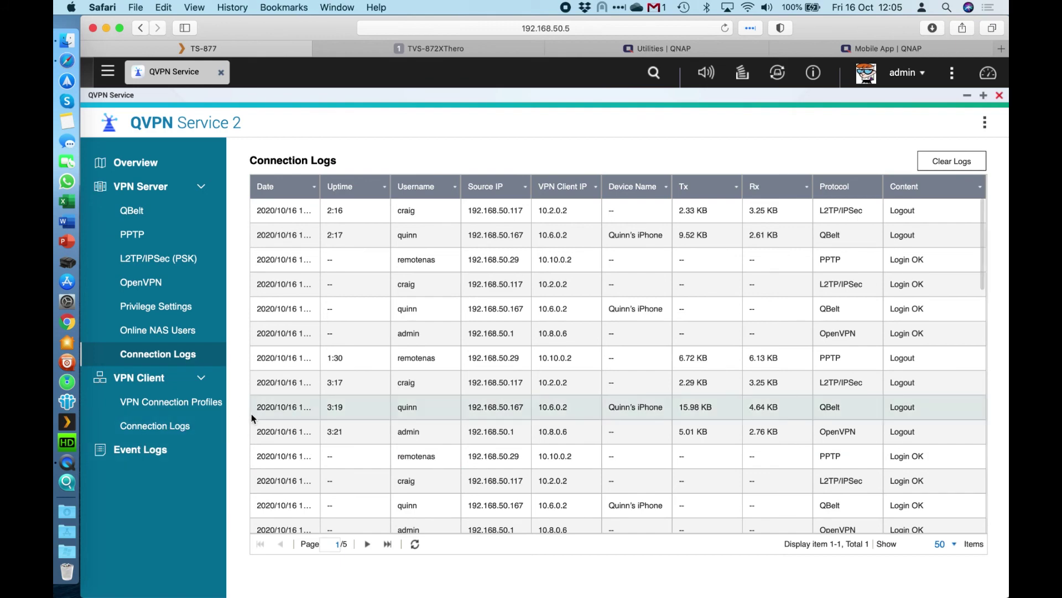
{"action": "left_click", "coordinate": [485, 48]}
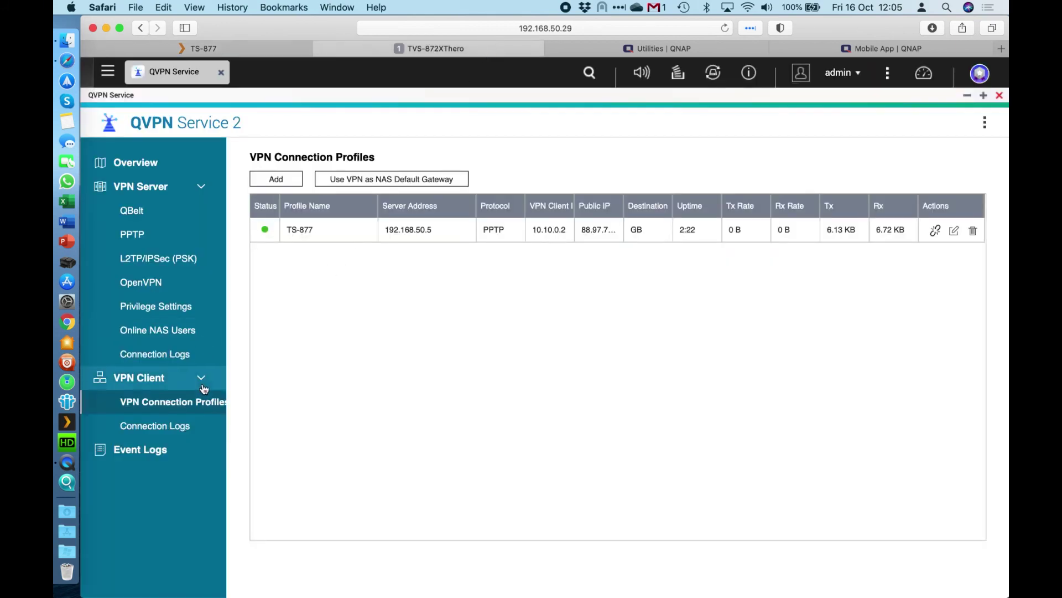
{"action": "left_click", "coordinate": [178, 427]}
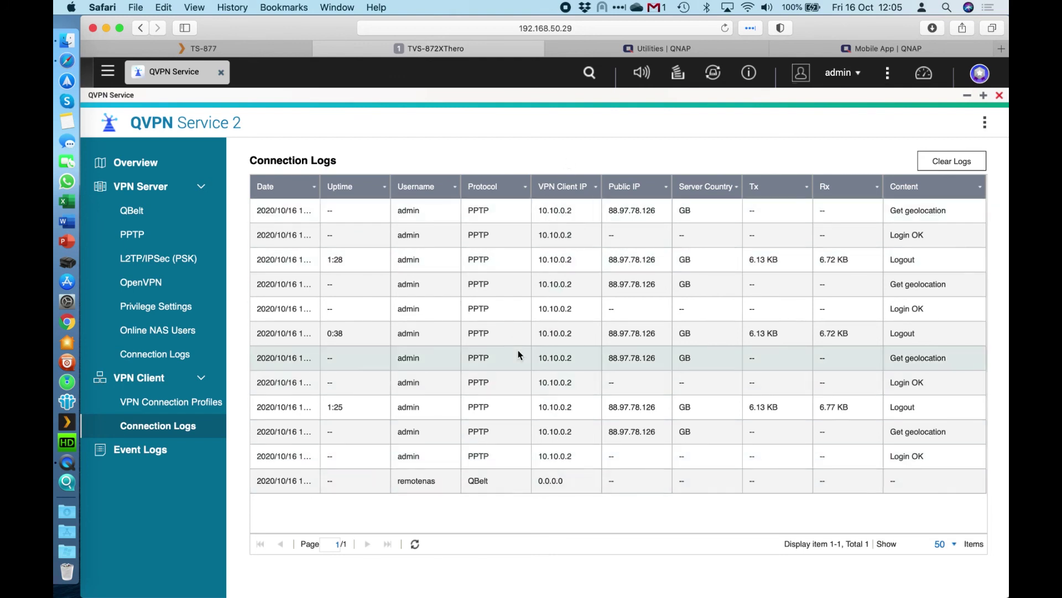
{"action": "left_click", "coordinate": [247, 50]}
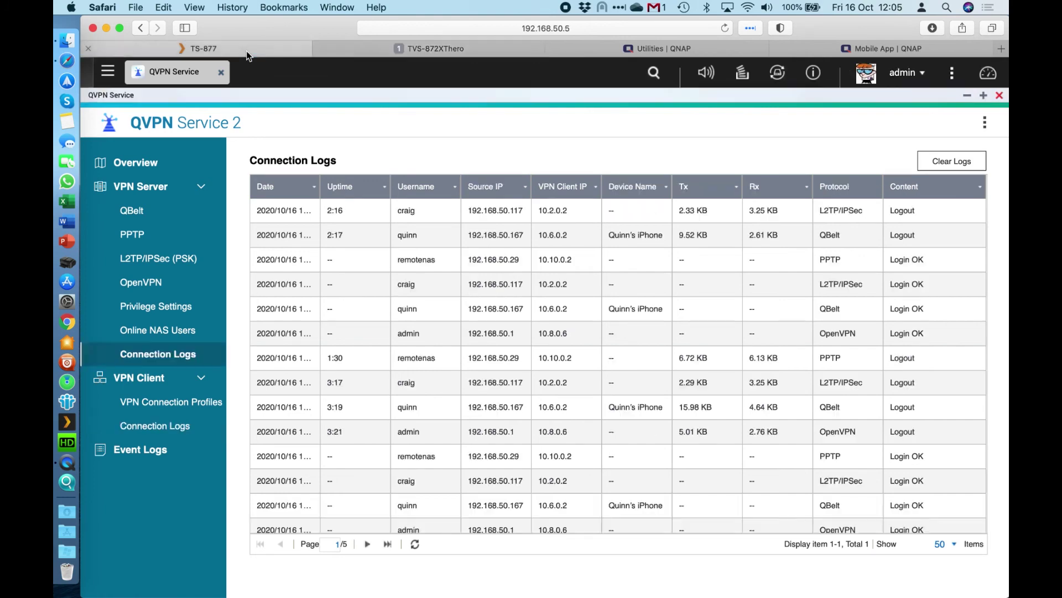
{"action": "left_click", "coordinate": [126, 457]}
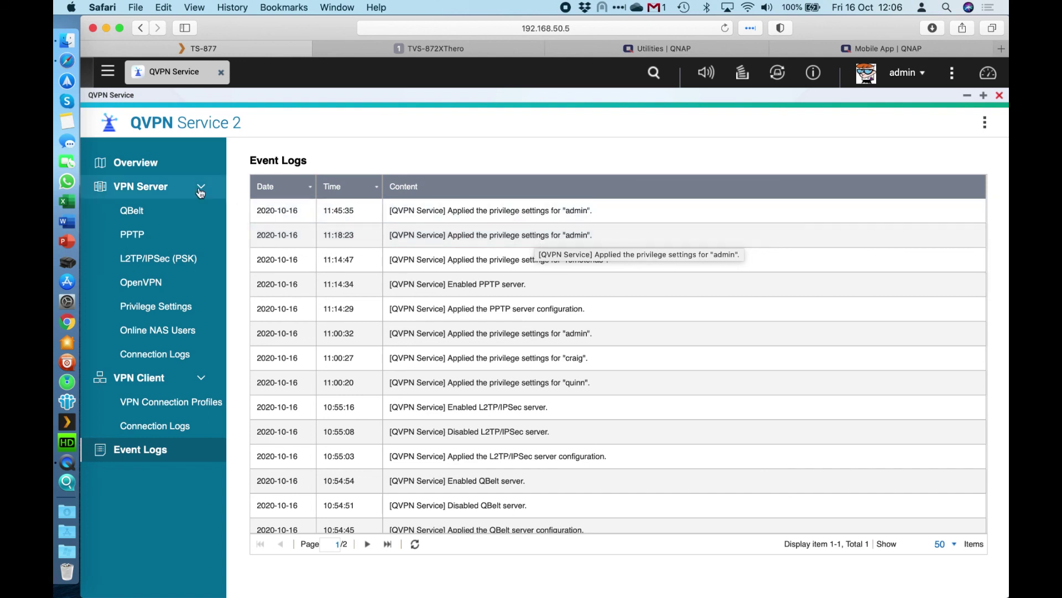
Step: Go back from the event logs to the Overview with two connected users and four active servers
{"action": "left_click", "coordinate": [146, 166]}
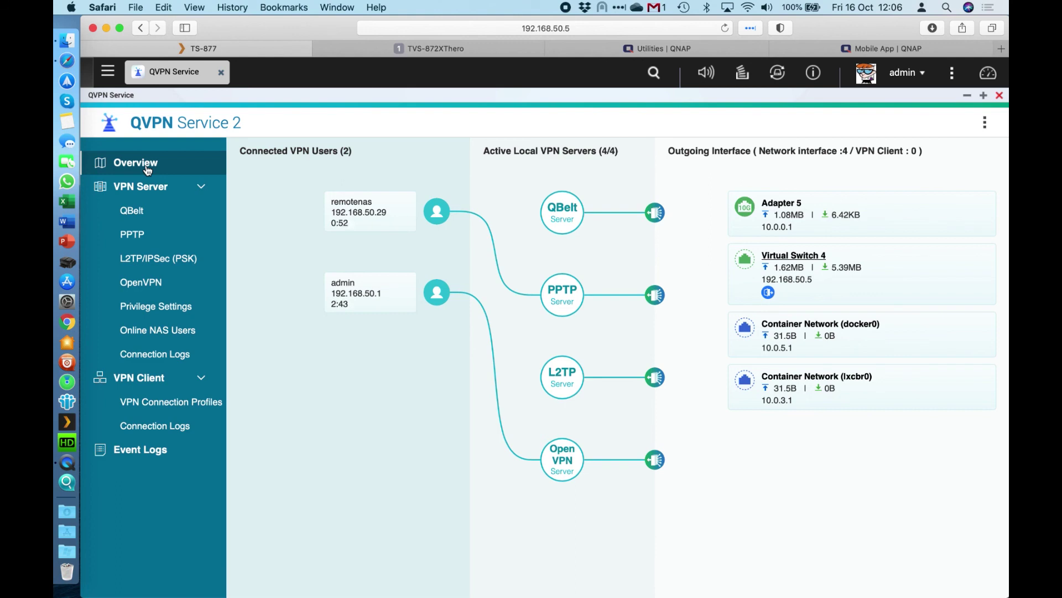
Step: Review the QBelt, OpenVPN and PPTP server settings, ending on PPTP with pool 10.10.0.2–10.10.0.254
{"action": "left_click", "coordinate": [166, 212]}
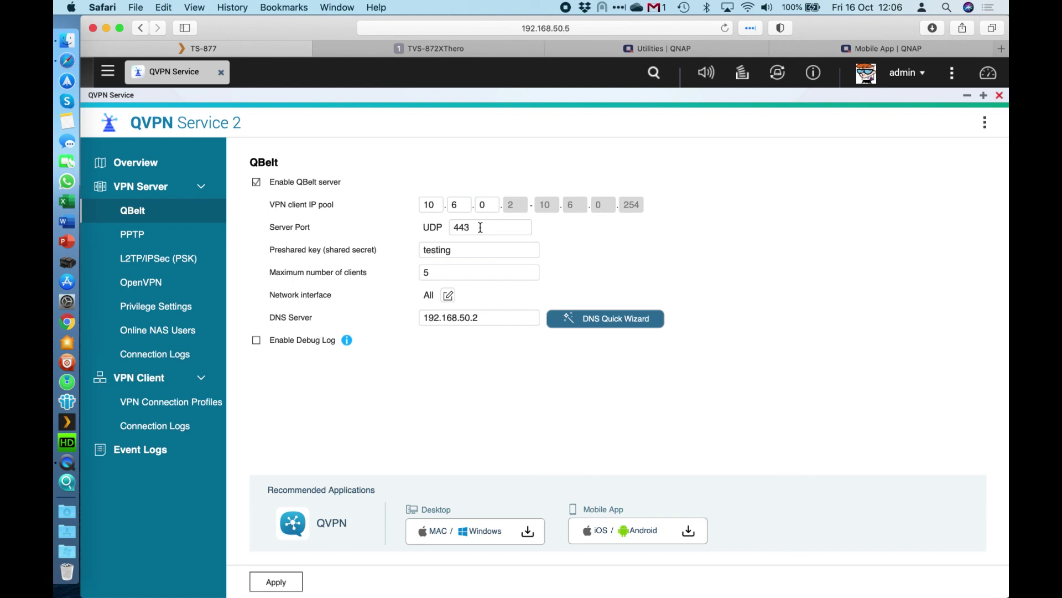
{"action": "left_click", "coordinate": [173, 283]}
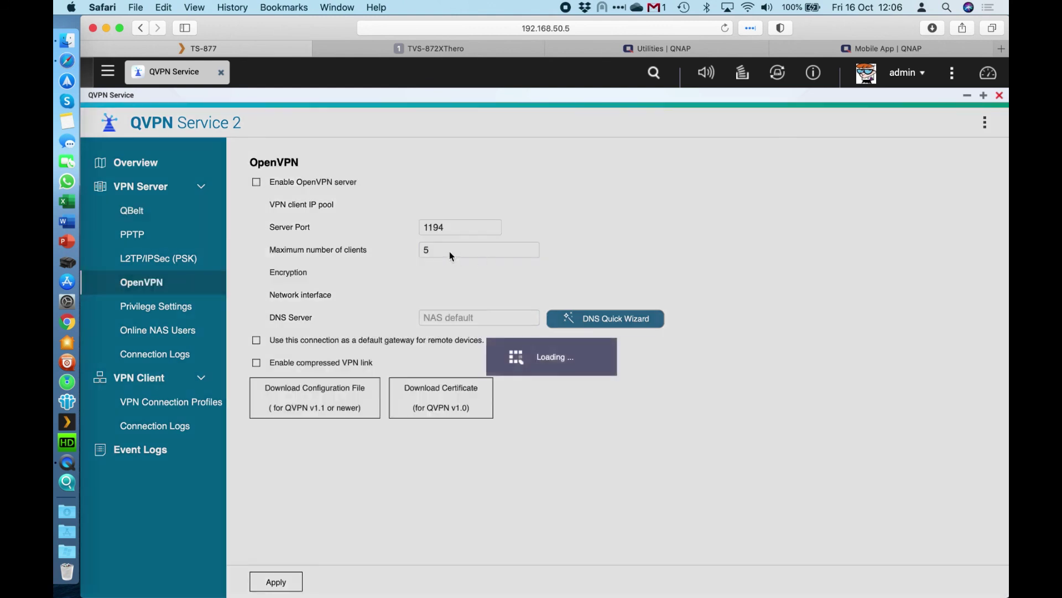
{"action": "left_click", "coordinate": [162, 238]}
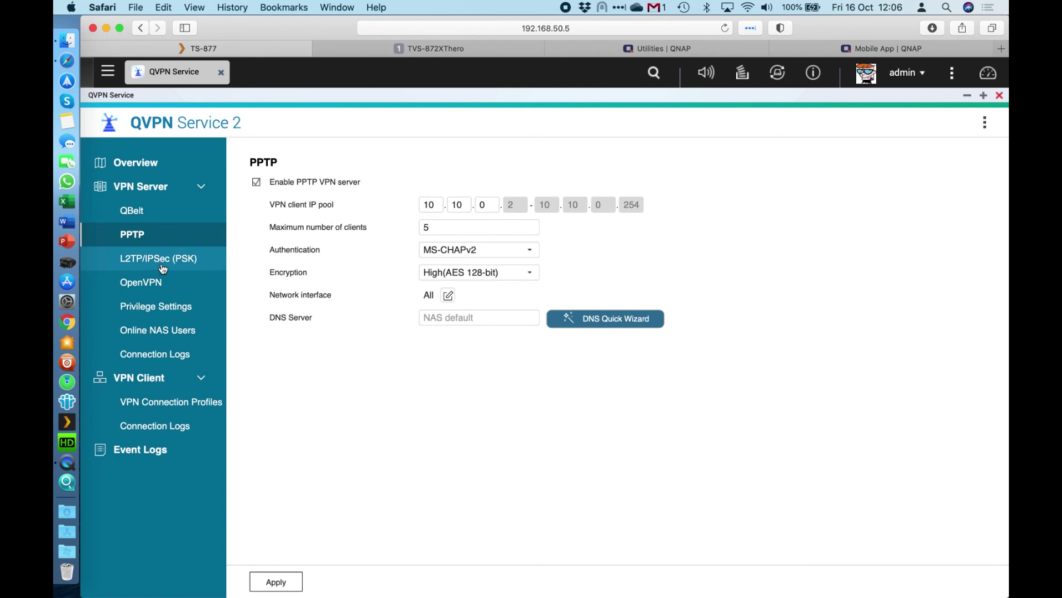
{"action": "left_click", "coordinate": [988, 126]}
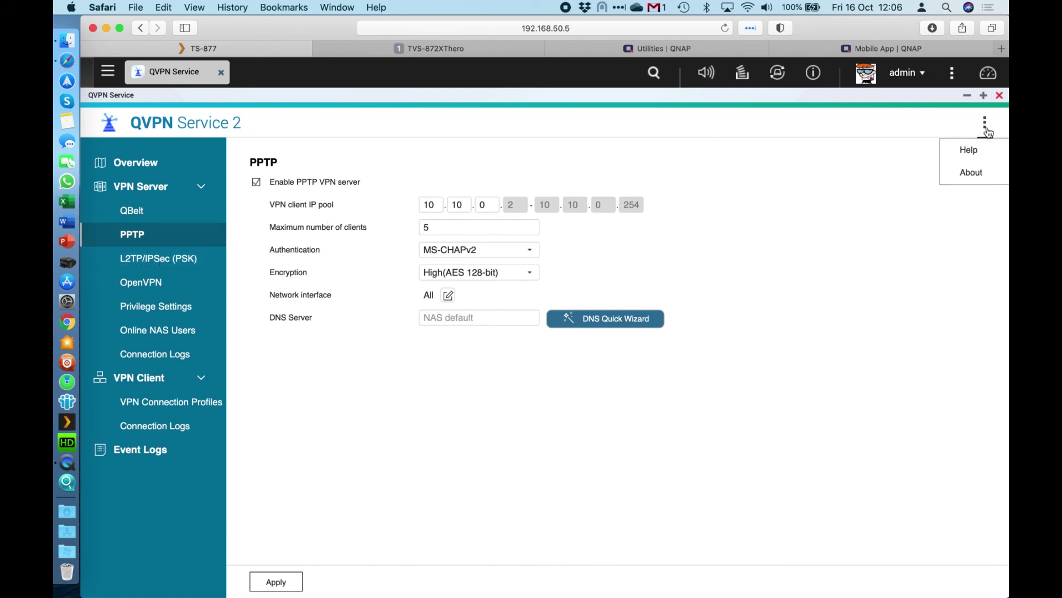
Step: Open the QVPN Service online help and highlight the PPTP port TCP 1723
{"action": "left_click", "coordinate": [969, 150]}
{"action": "scroll", "coordinate": [643, 324], "scroll_direction": "down", "scroll_amount": 10}
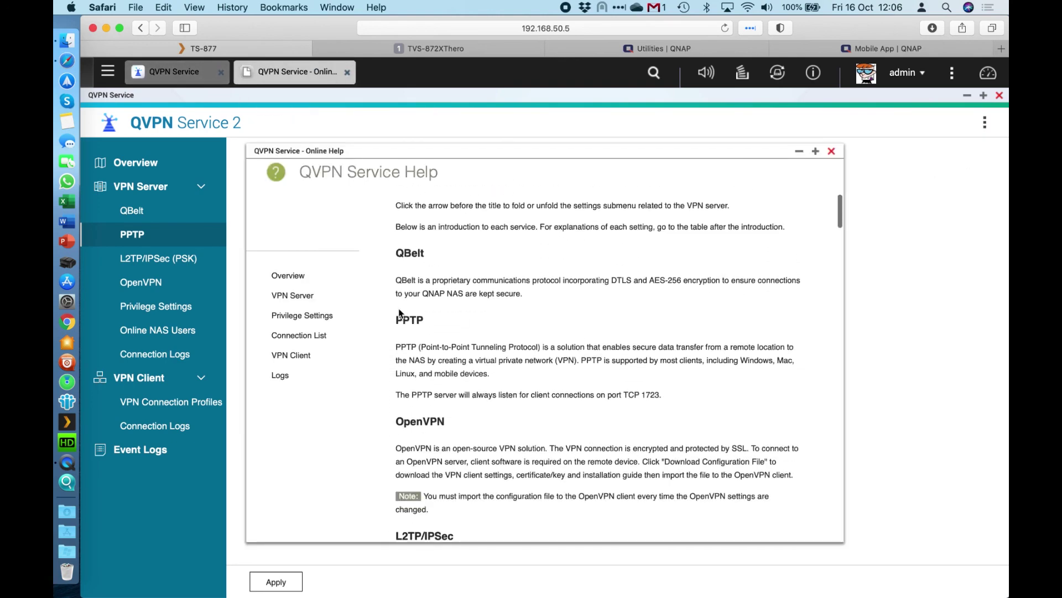
{"action": "scroll", "coordinate": [403, 346], "scroll_direction": "down", "scroll_amount": 3}
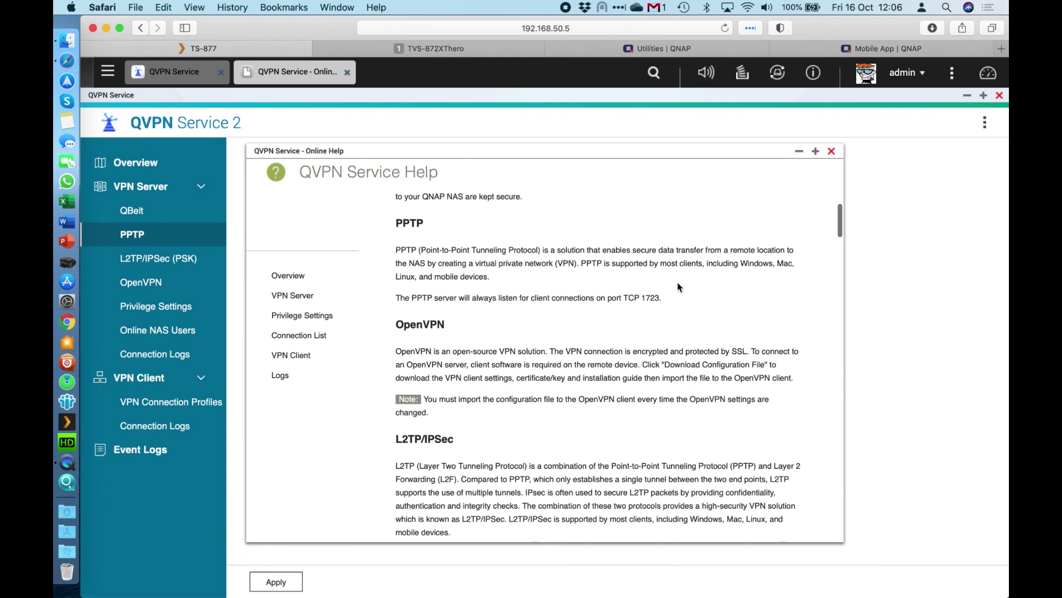
{"action": "left_click_drag", "start_coordinate": [623, 298], "coordinate": [698, 297]}
{"action": "left_click", "coordinate": [674, 301]}
Step: Highlight the L2TP/IPSec ports UDP 500, 1701 and 4500, then close help and return to Overview
{"action": "scroll", "coordinate": [674, 302], "scroll_direction": "down", "scroll_amount": 5}
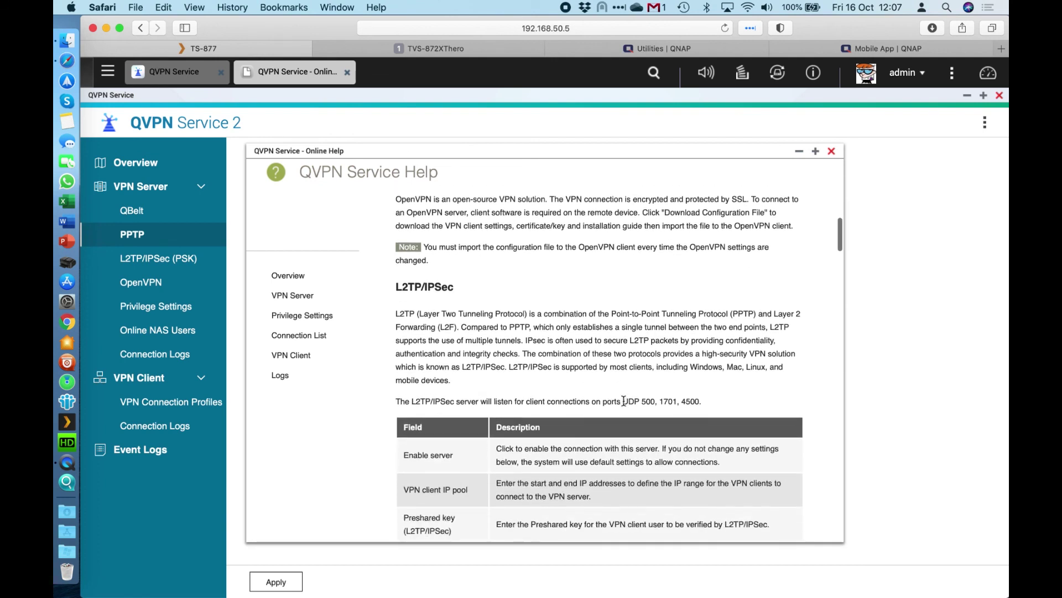
{"action": "left_click_drag", "start_coordinate": [624, 400], "coordinate": [704, 401]}
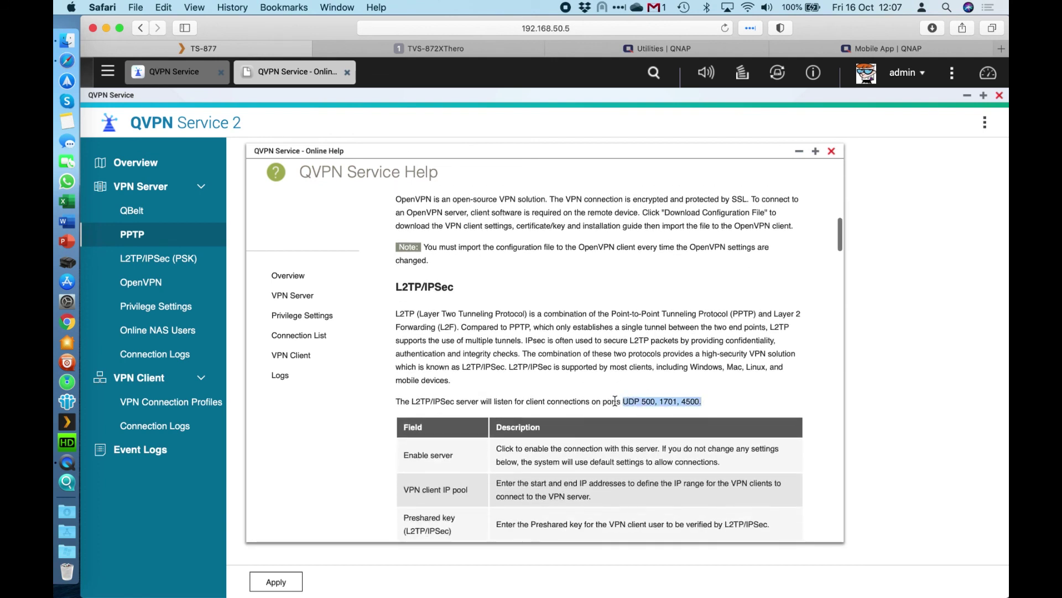
{"action": "left_click", "coordinate": [706, 401]}
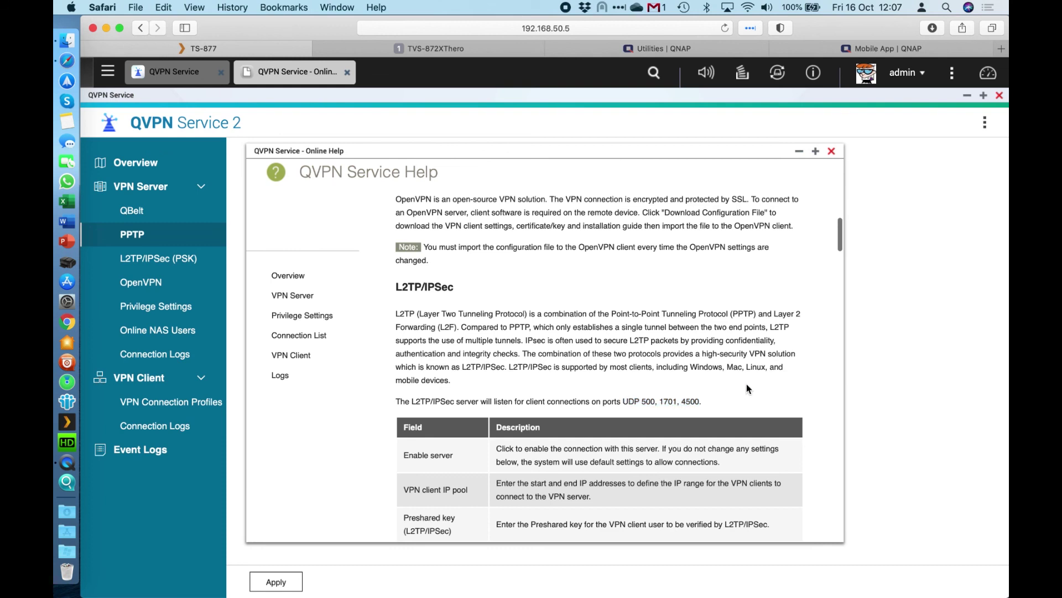
{"action": "left_click", "coordinate": [831, 152]}
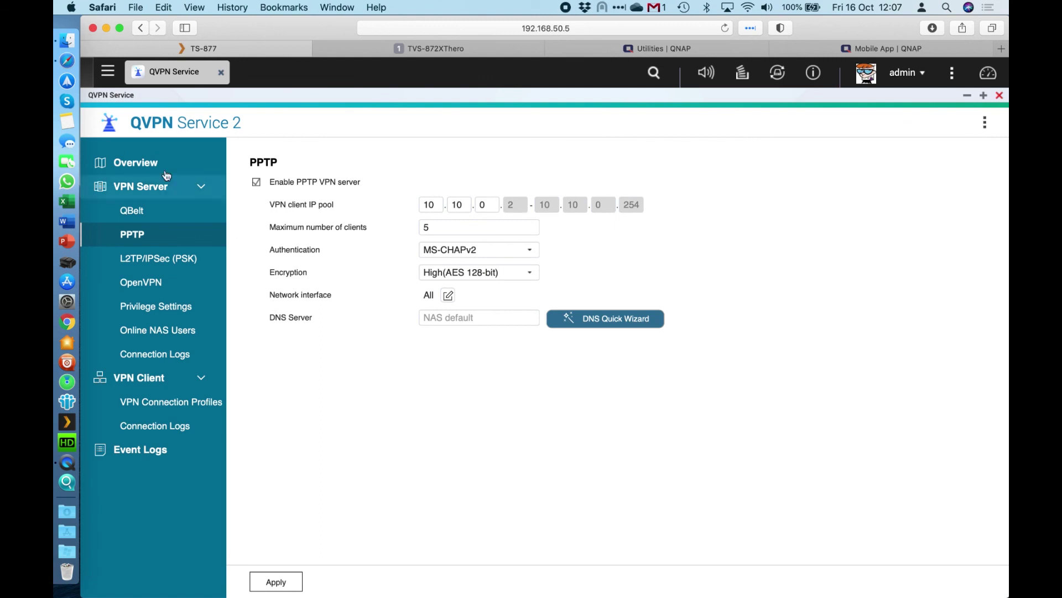
{"action": "left_click", "coordinate": [147, 164]}
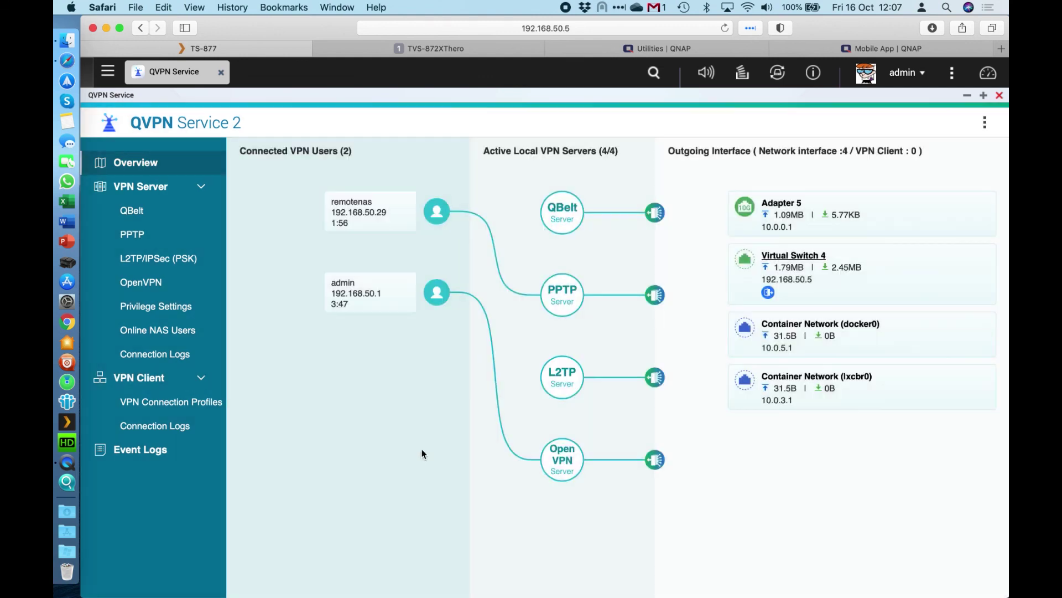